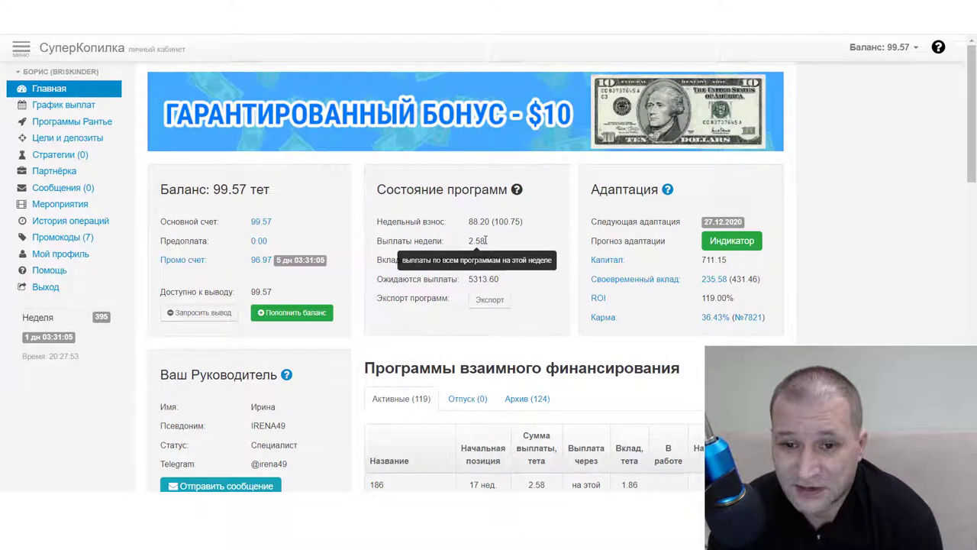
# - Examine the archived mutual-financing programs through the last page, including the contribution details of the final entry
pyautogui.click(534, 400)
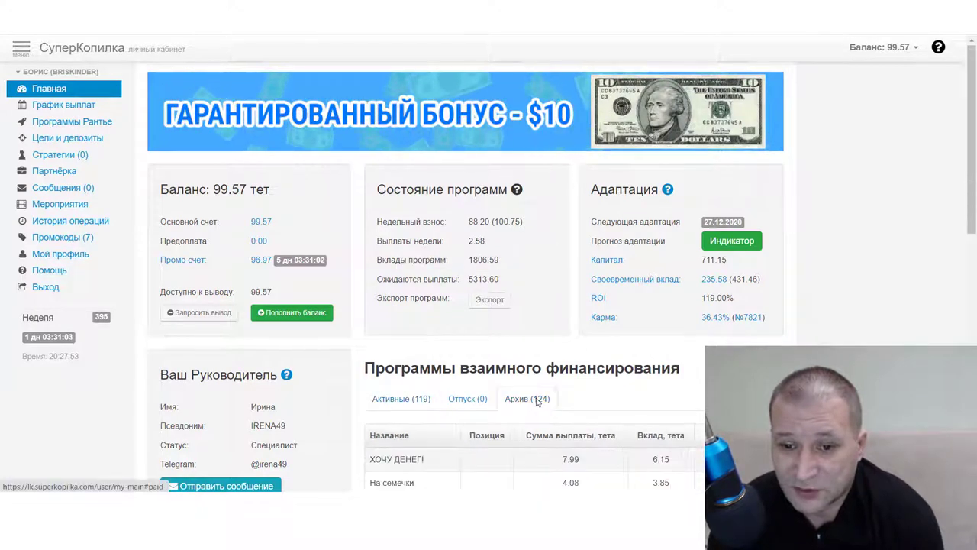
pyautogui.scroll(-7, 535, 405)
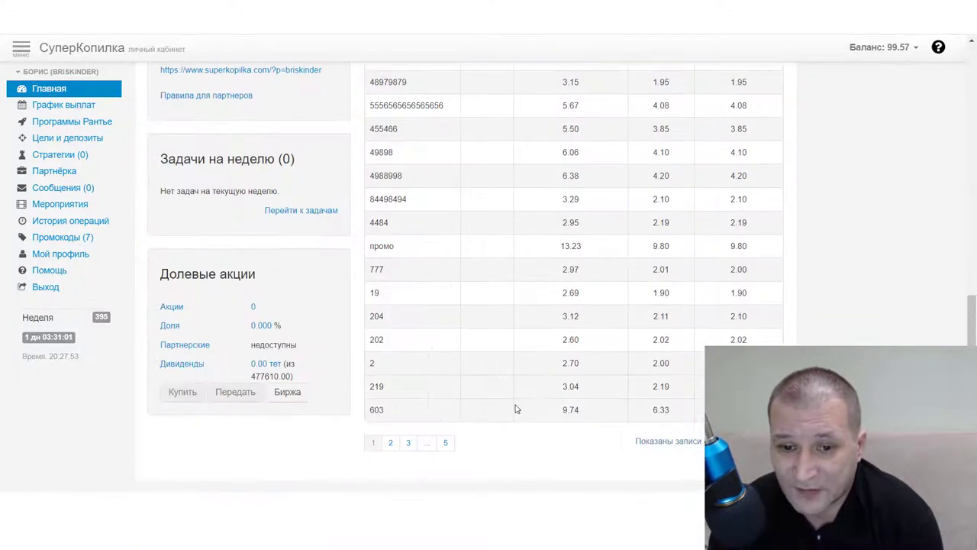
pyautogui.click(446, 444)
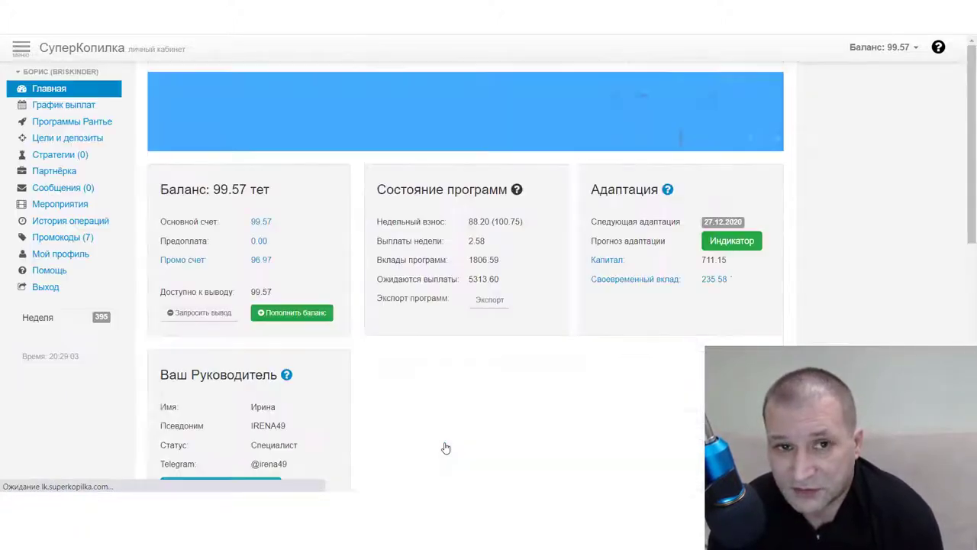
pyautogui.scroll(-4, 445, 427)
pyautogui.scroll(-10, 430, 403)
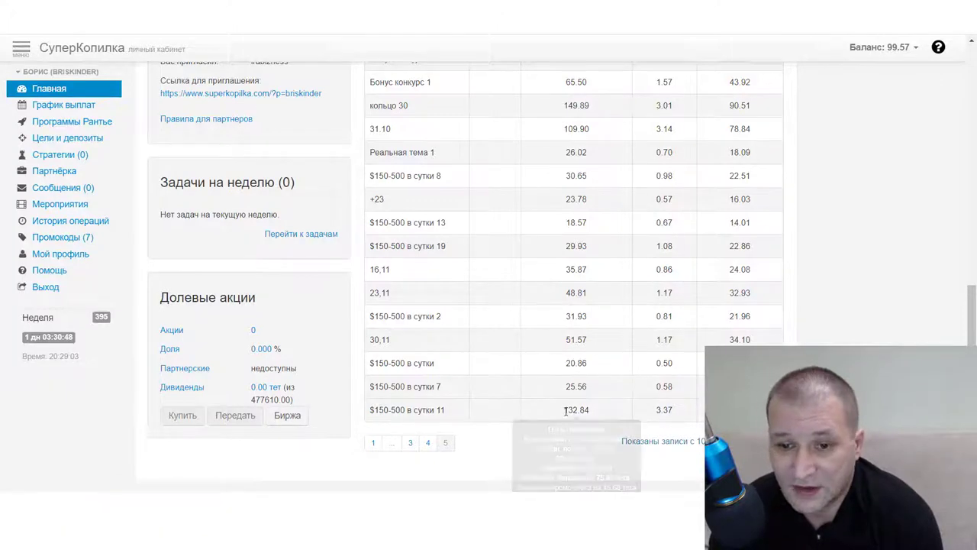
pyautogui.moveTo(566, 410)
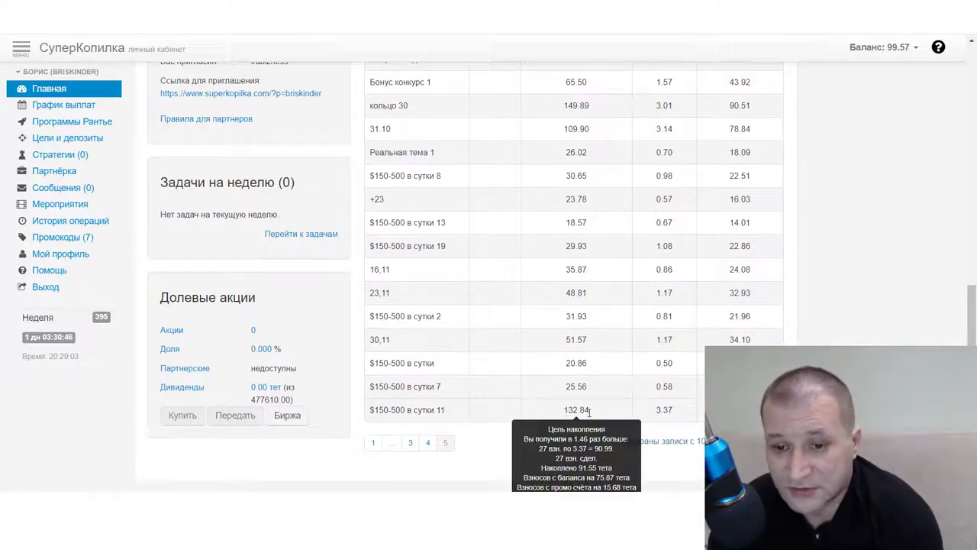
pyautogui.scroll(7, 589, 415)
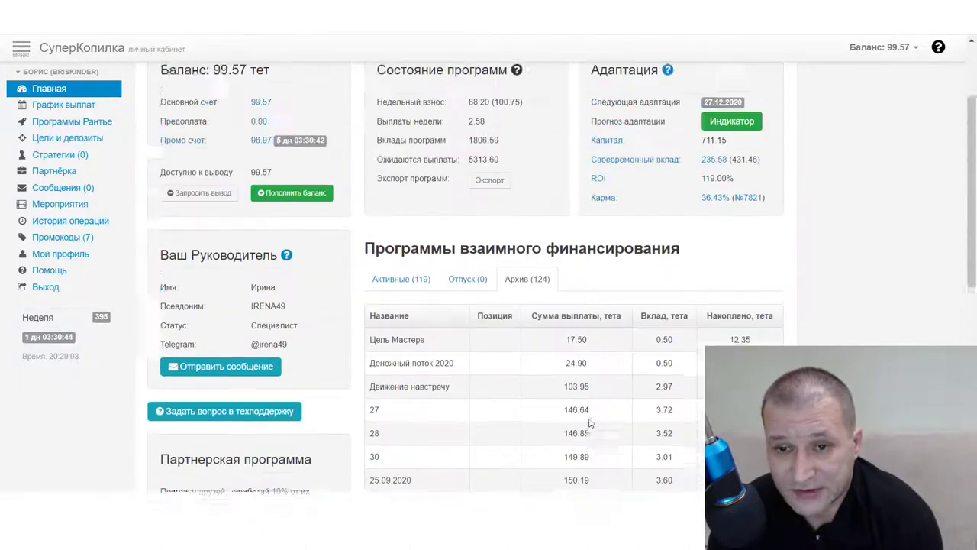
pyautogui.scroll(2, 588, 423)
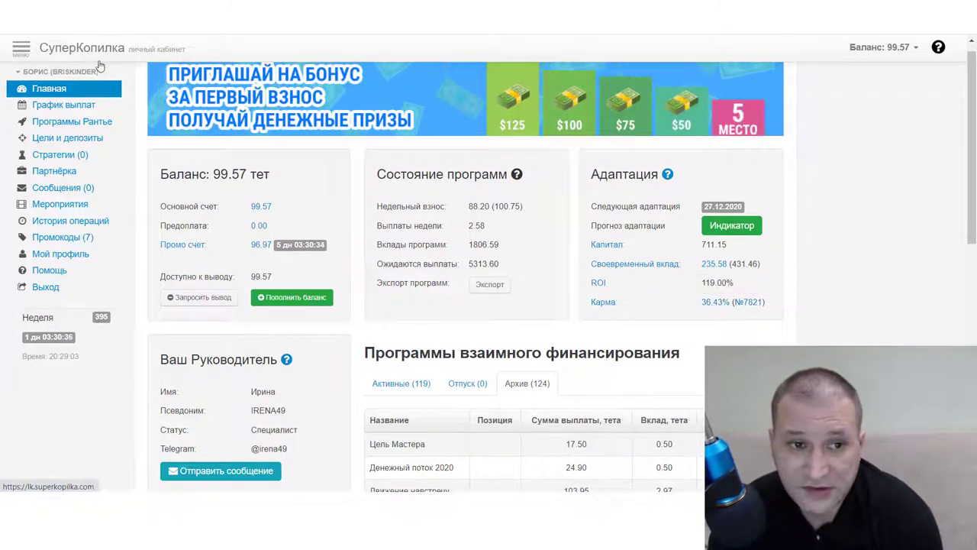
# - From the payout schedule, start a new deposit for week 28 named "$150-500 в сутки" with a payout amount of 16
pyautogui.click(58, 107)
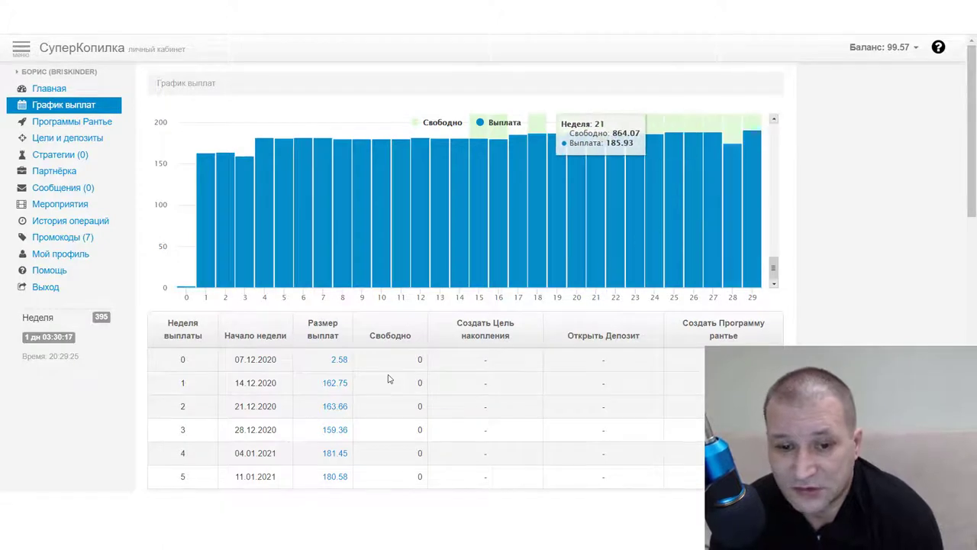
pyautogui.scroll(-10, 388, 379)
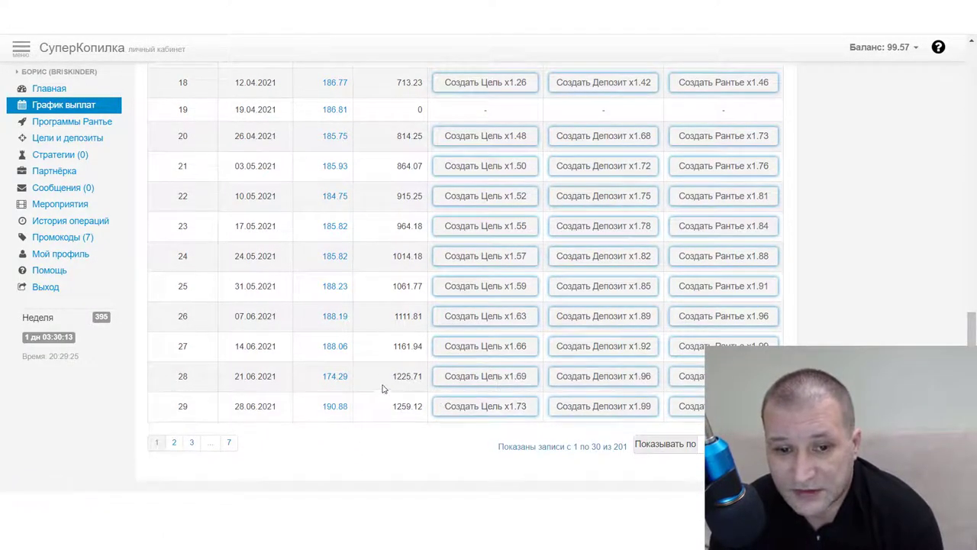
pyautogui.click(599, 377)
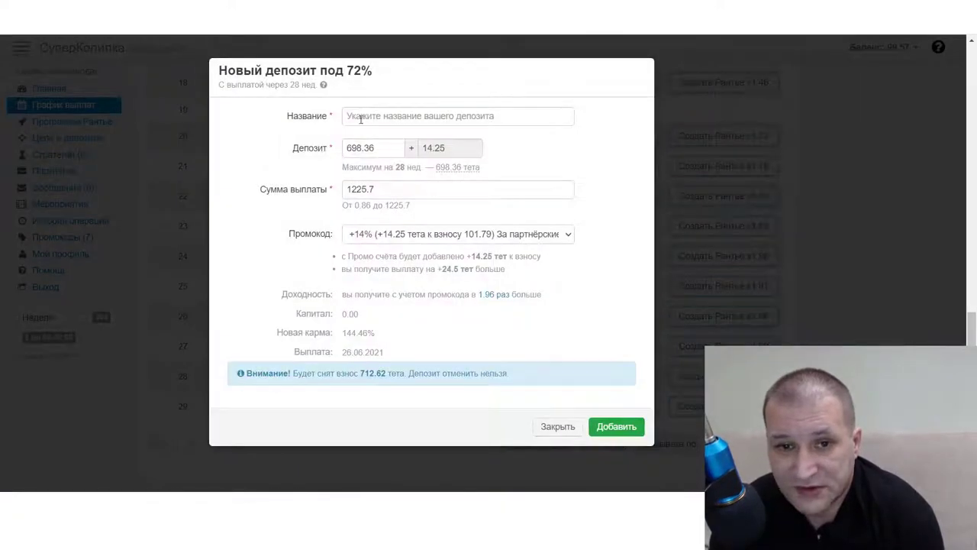
pyautogui.click(363, 114)
pyautogui.click(386, 141)
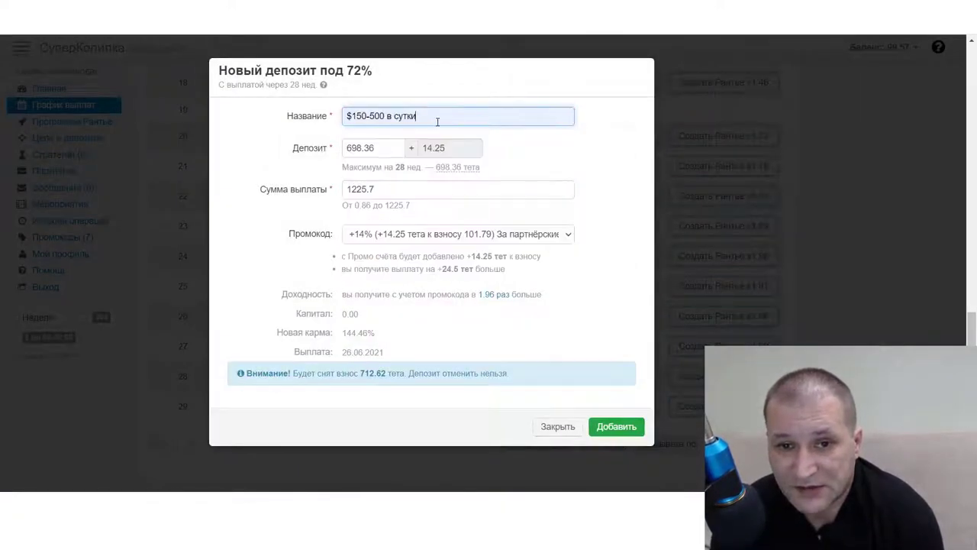
pyautogui.moveTo(380, 188); pyautogui.dragTo(338, 193)
pyautogui.write('16')
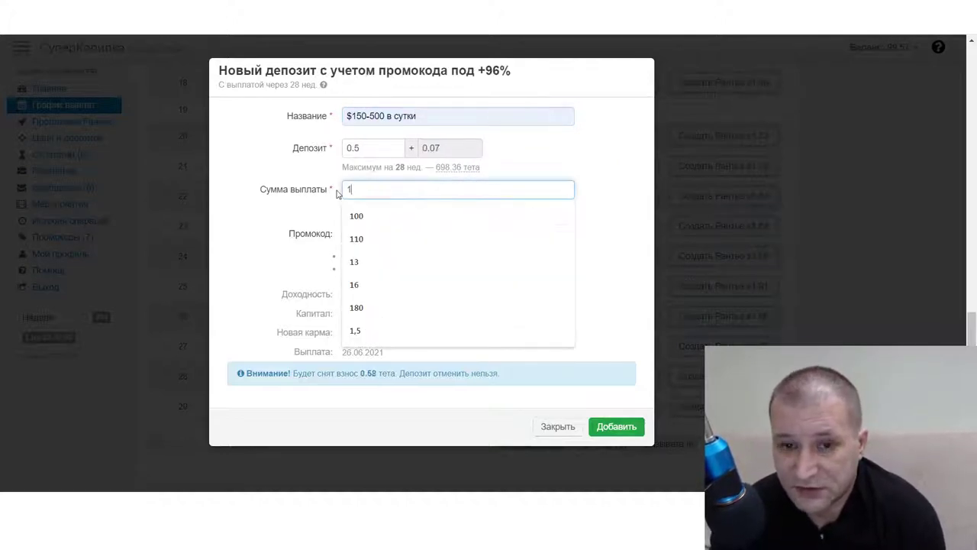
pyautogui.click(295, 166)
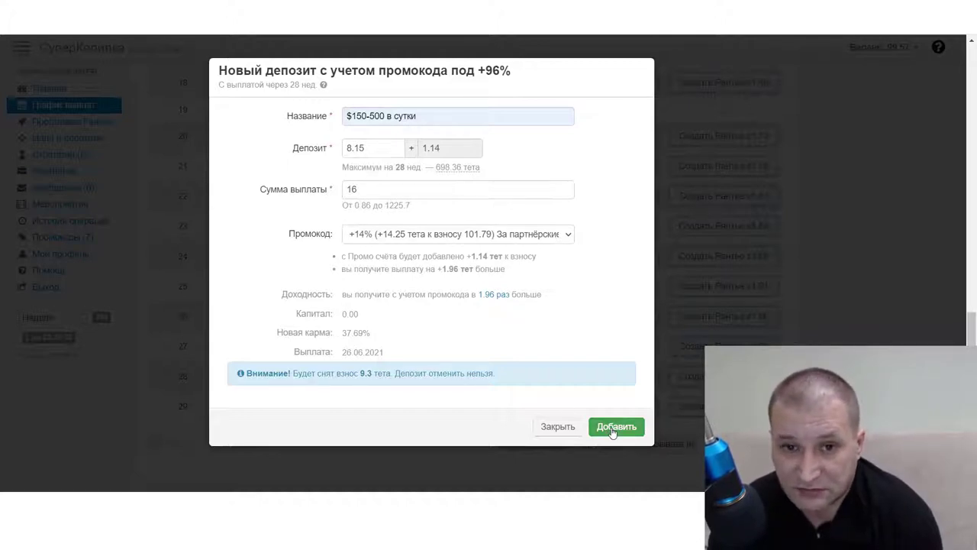
# - Extend the deposit's name to "$150-500 в сутки 16,0" and add the deposit
pyautogui.click(427, 115)
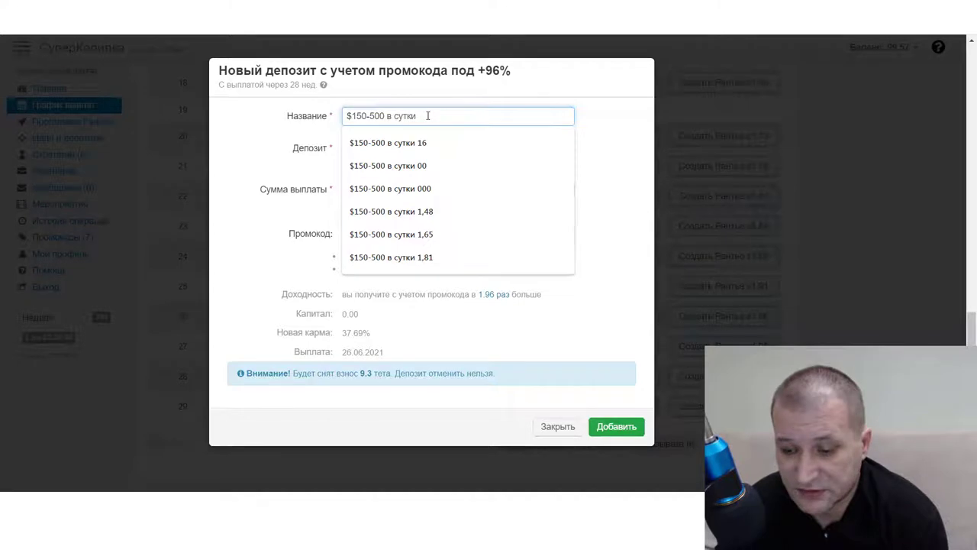
pyautogui.write('16,0')
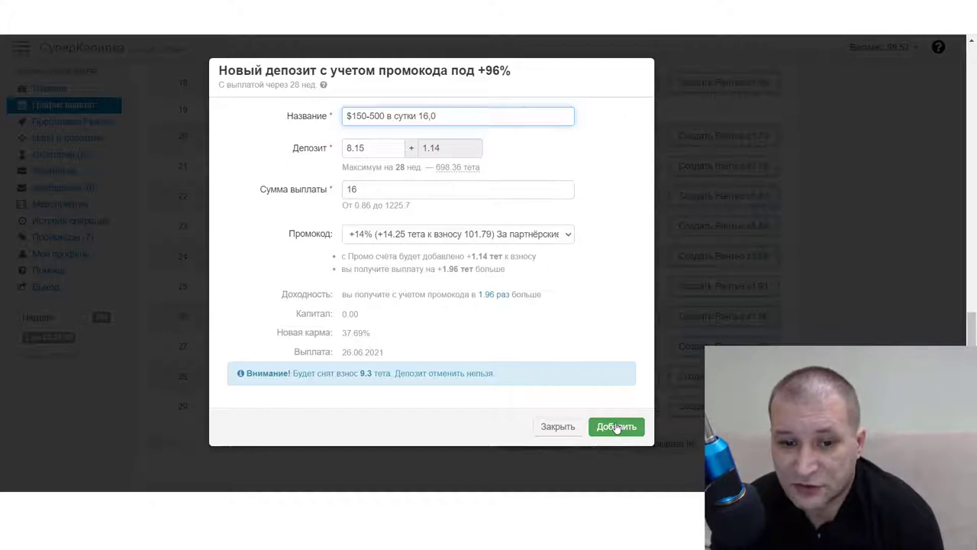
pyautogui.click(616, 427)
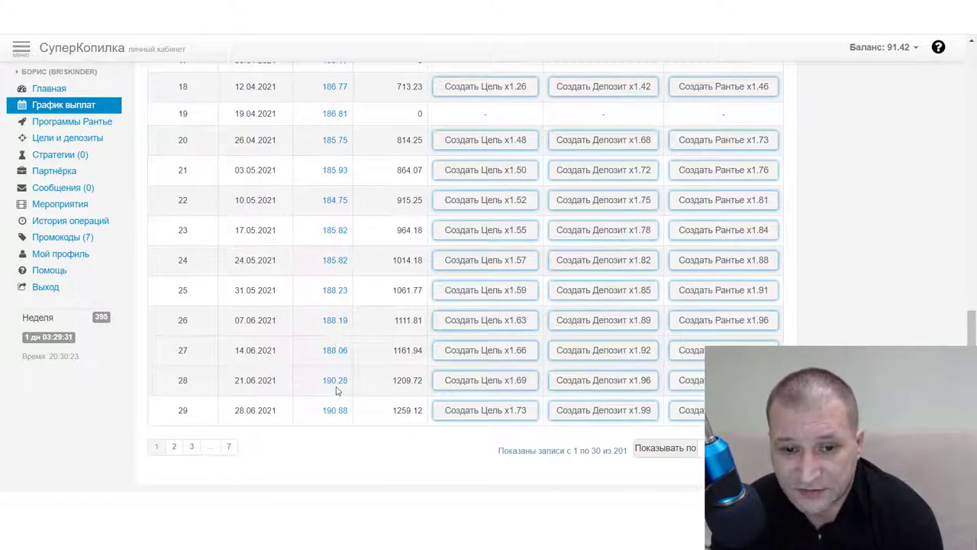
# - Inspect the payout breakdowns for weeks 28 and 27 and the weekly payout chart
pyautogui.moveTo(333, 371)
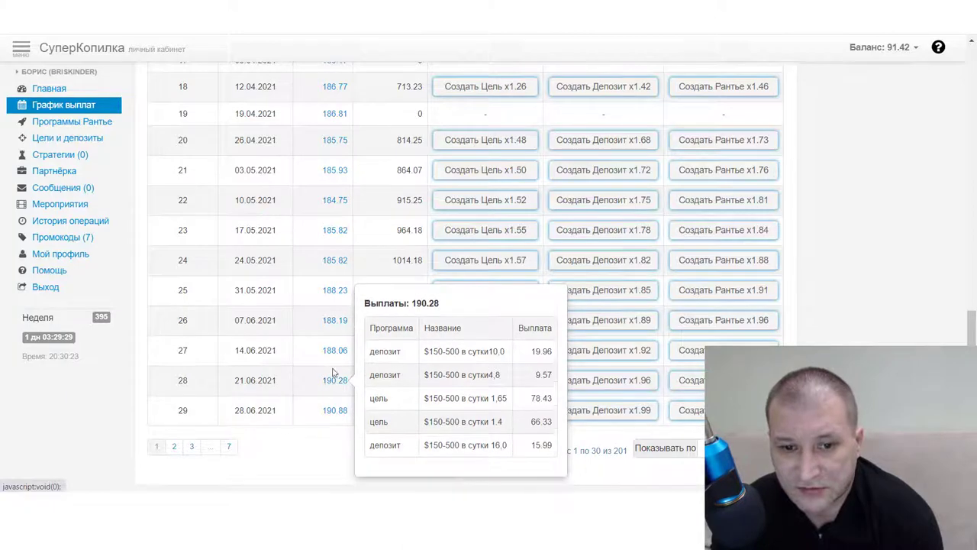
pyautogui.moveTo(334, 355)
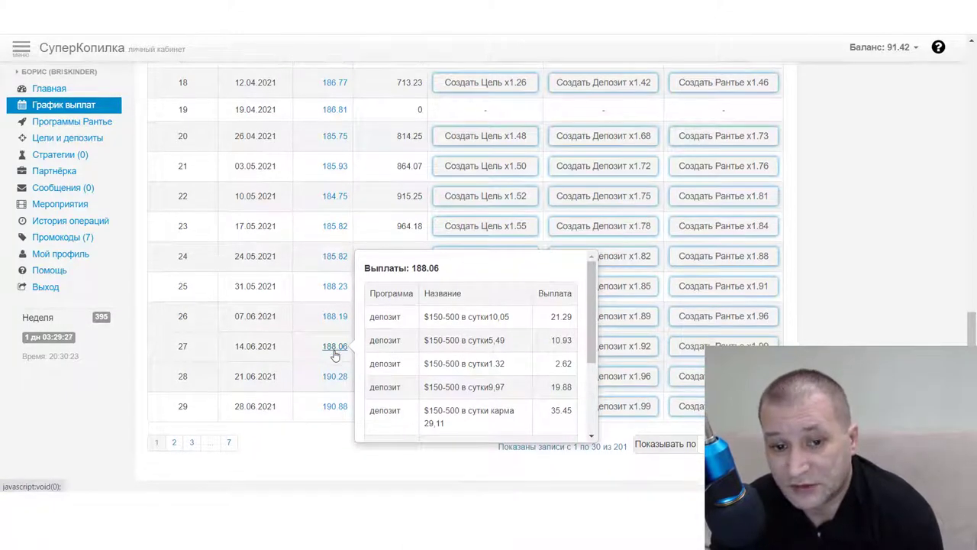
pyautogui.scroll(4, 338, 418)
pyautogui.scroll(6, 339, 417)
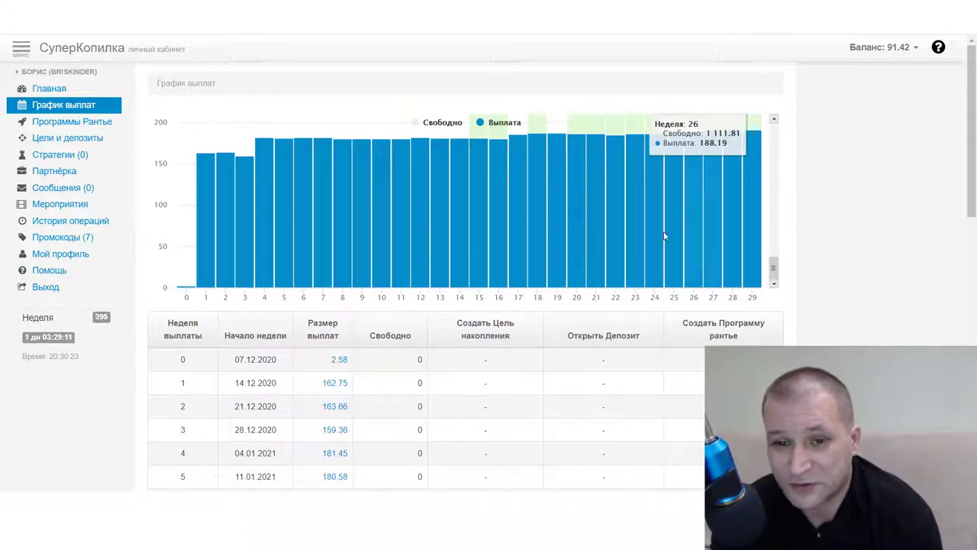
# - Set the payout schedule table to show 50 records per page
pyautogui.scroll(-10, 490, 208)
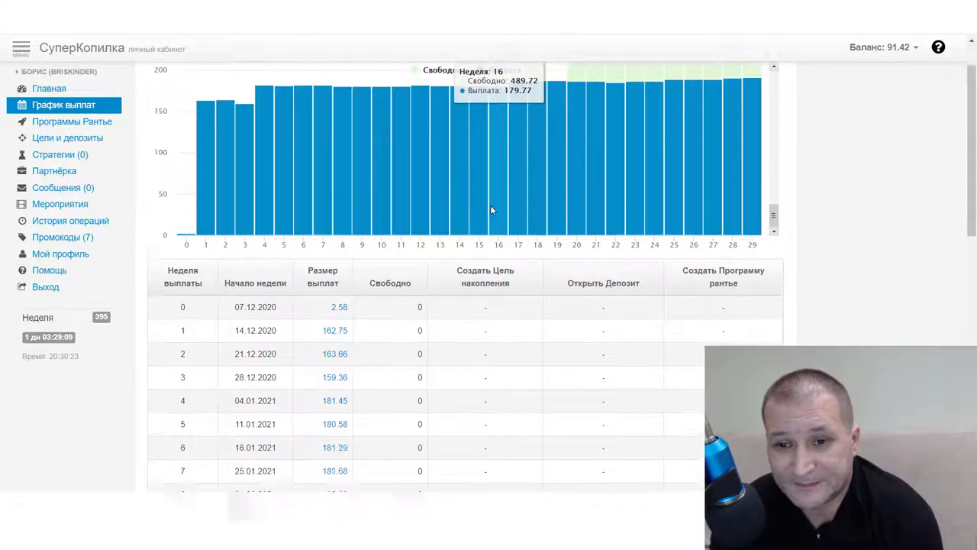
pyautogui.scroll(-1, 492, 210)
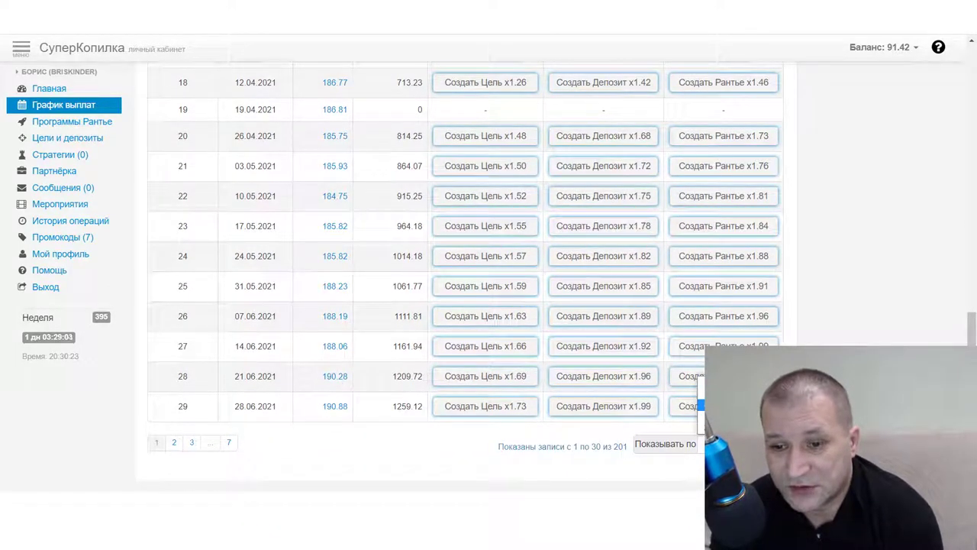
pyautogui.click(701, 404)
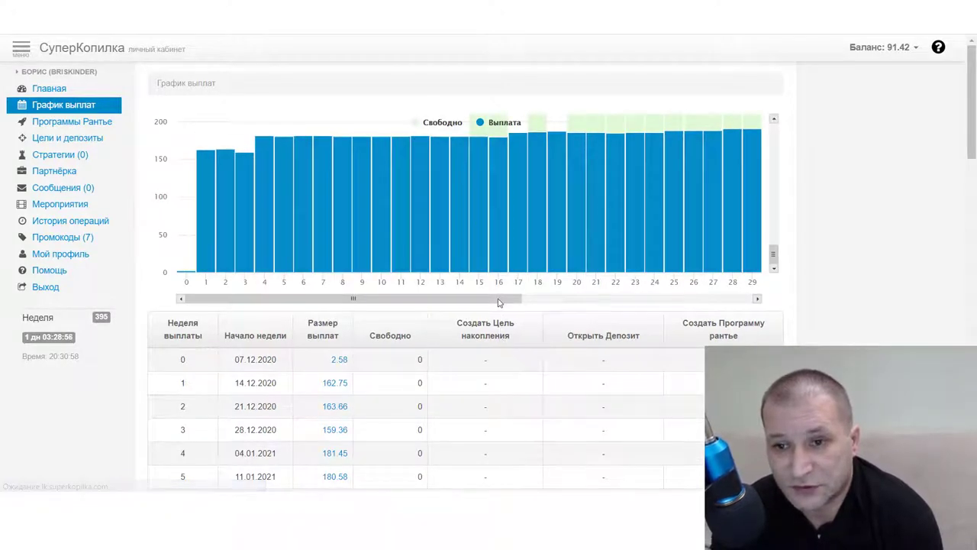
# - Start a new deposit for week 30 from the payout schedule and set its deposit amount to 50
pyautogui.moveTo(496, 304); pyautogui.dragTo(574, 303)
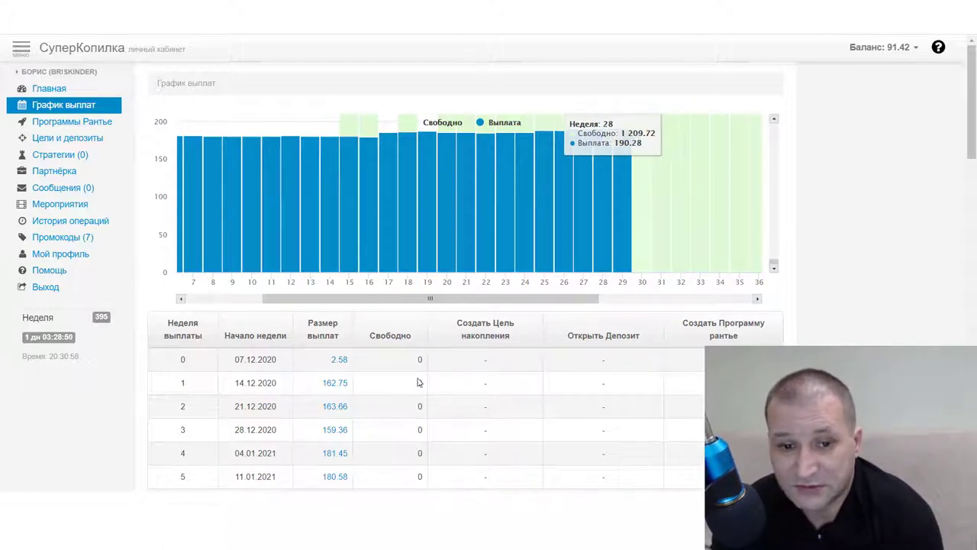
pyautogui.scroll(-15, 398, 386)
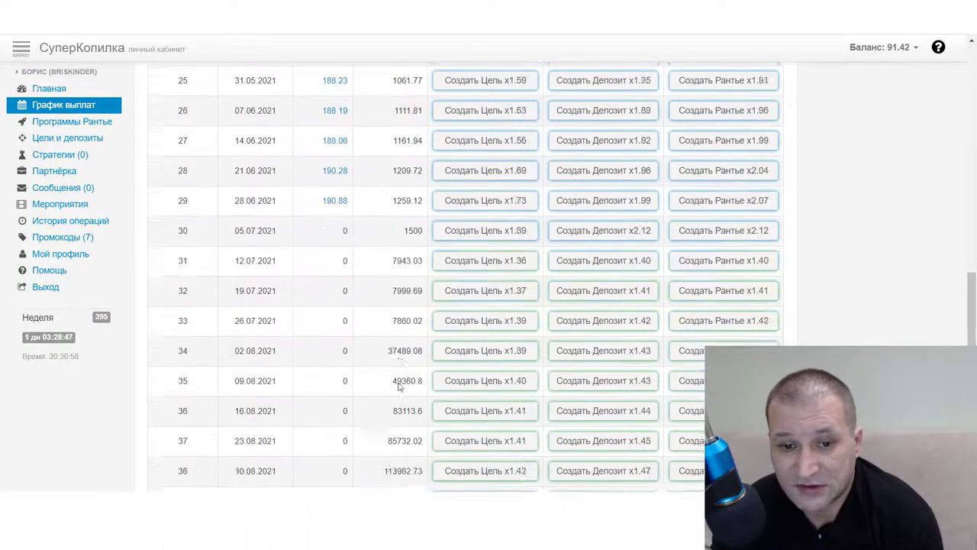
pyautogui.scroll(-3, 398, 387)
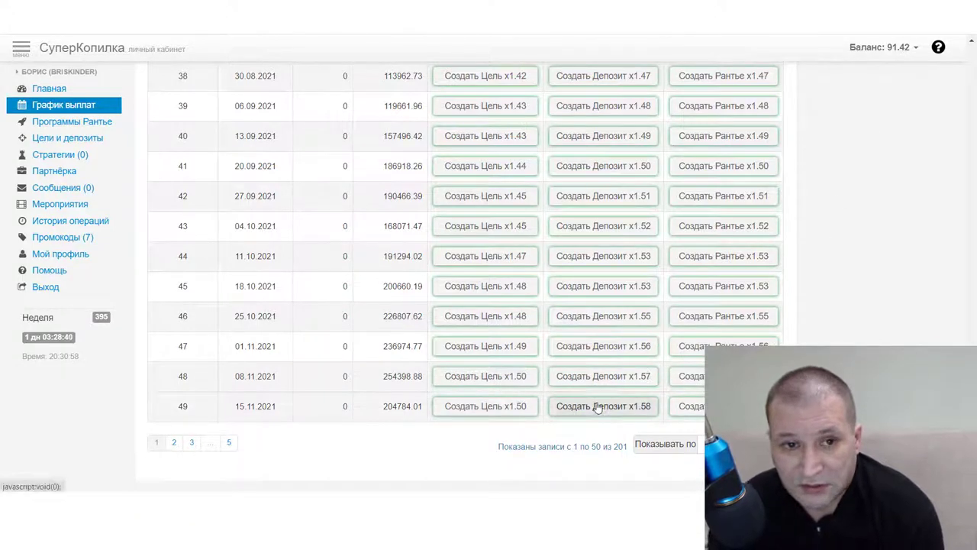
pyautogui.scroll(3, 588, 401)
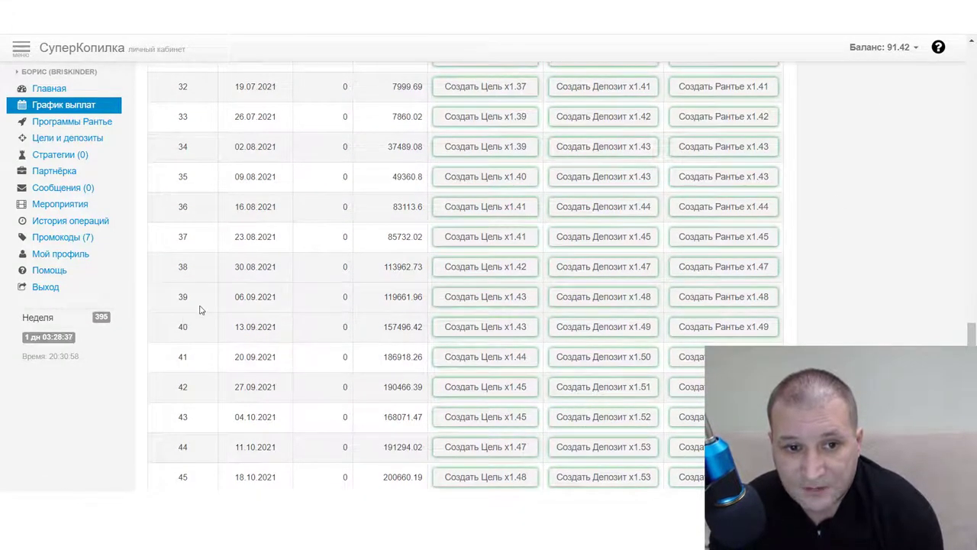
pyautogui.scroll(1, 200, 310)
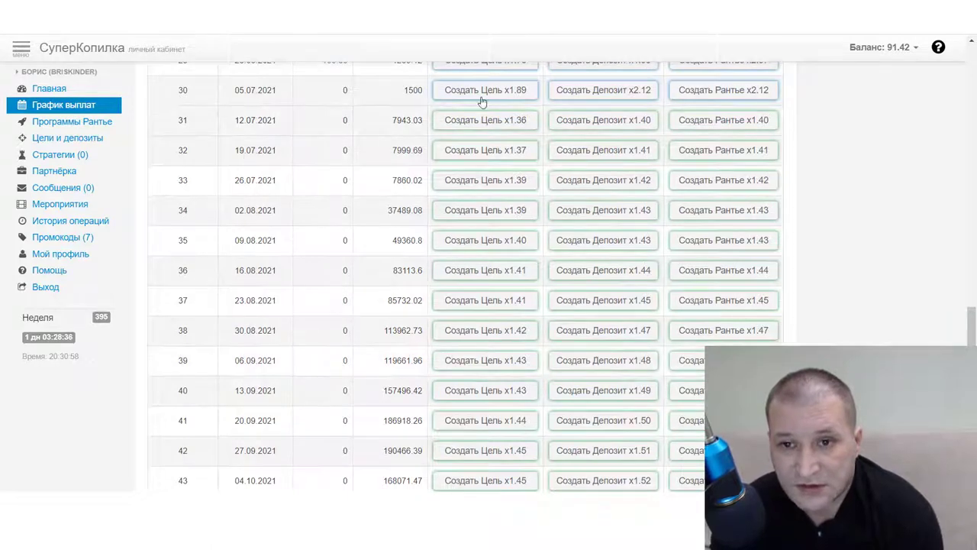
pyautogui.click(591, 94)
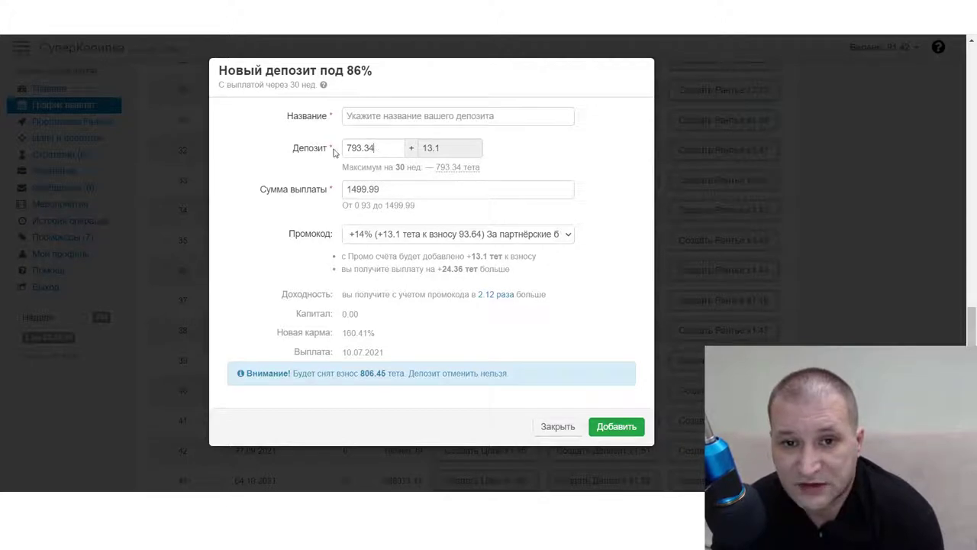
pyautogui.hotkey('ctrl', 'a')
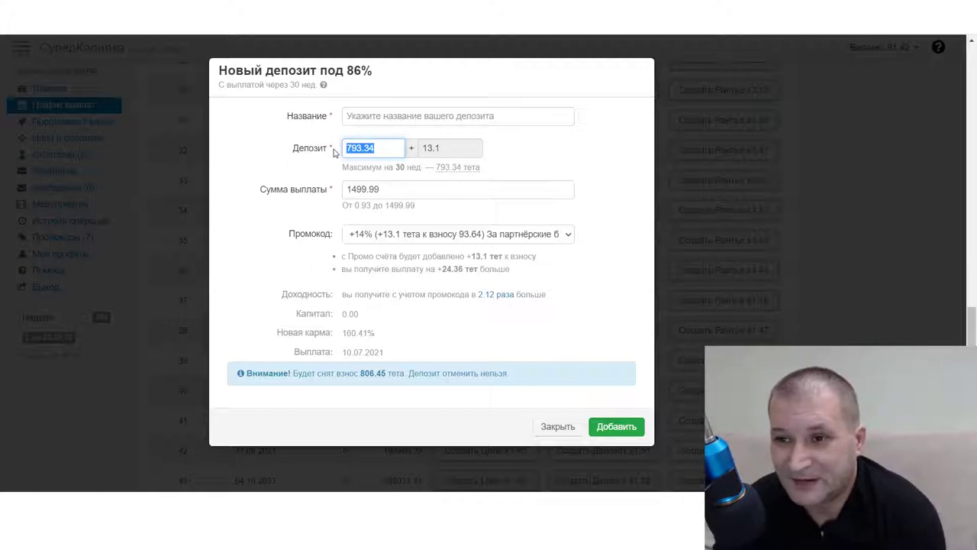
pyautogui.write('50')
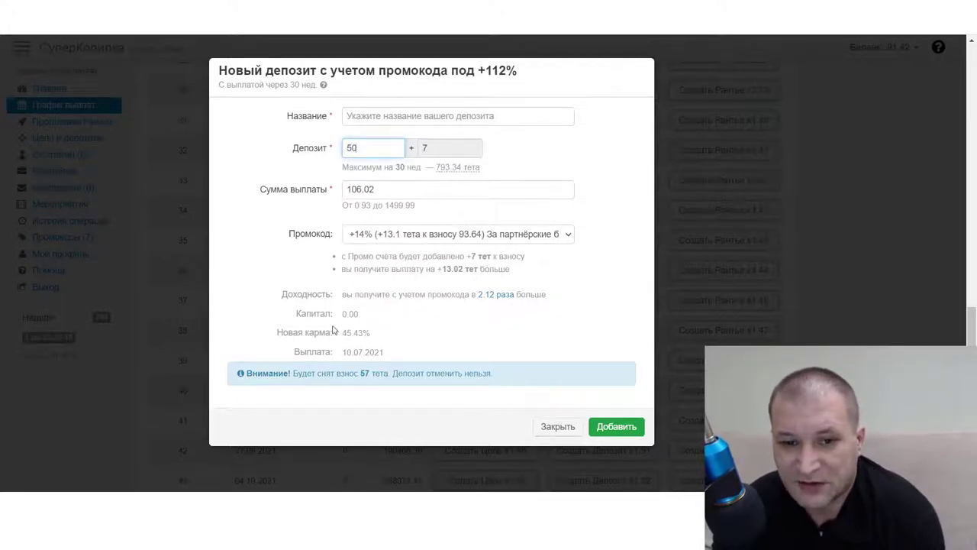
# - Name the week 30 deposit "$150-500 в сутки 50", add it, and check its row in the payout schedule
pyautogui.click(360, 120)
pyautogui.click(395, 136)
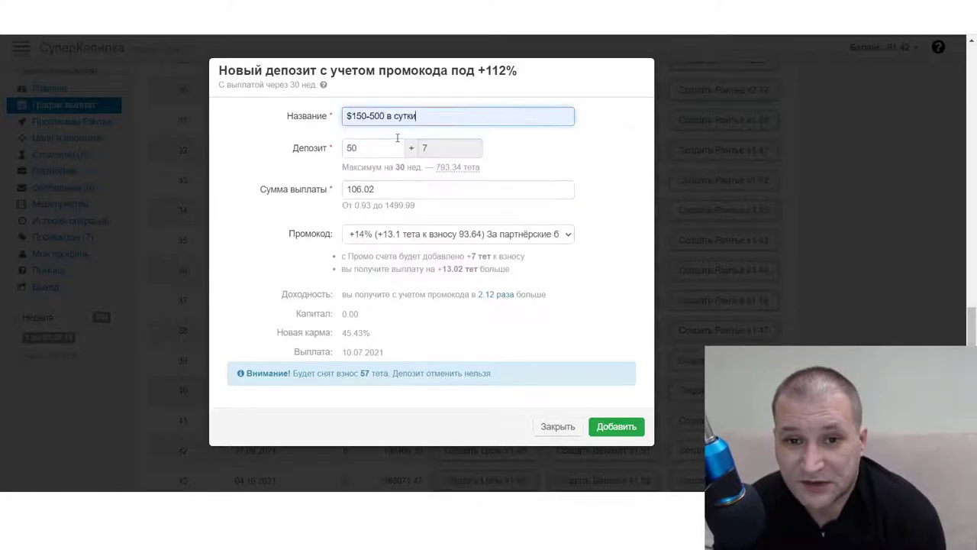
pyautogui.click(448, 112)
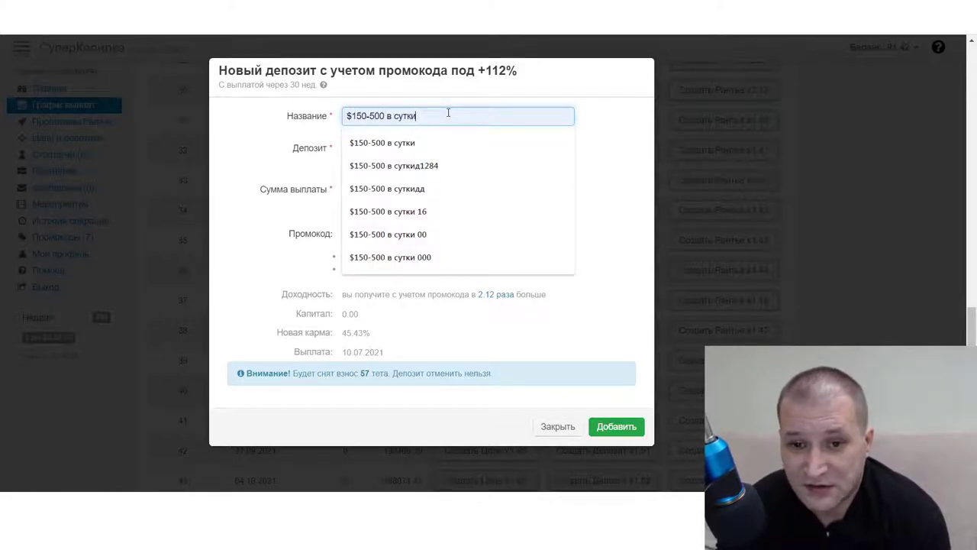
pyautogui.write('50')
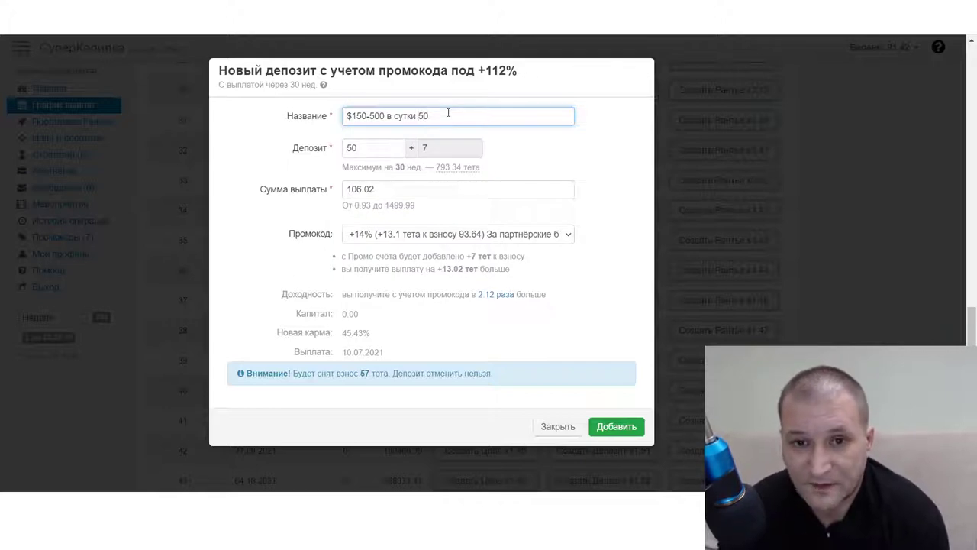
pyautogui.click(603, 428)
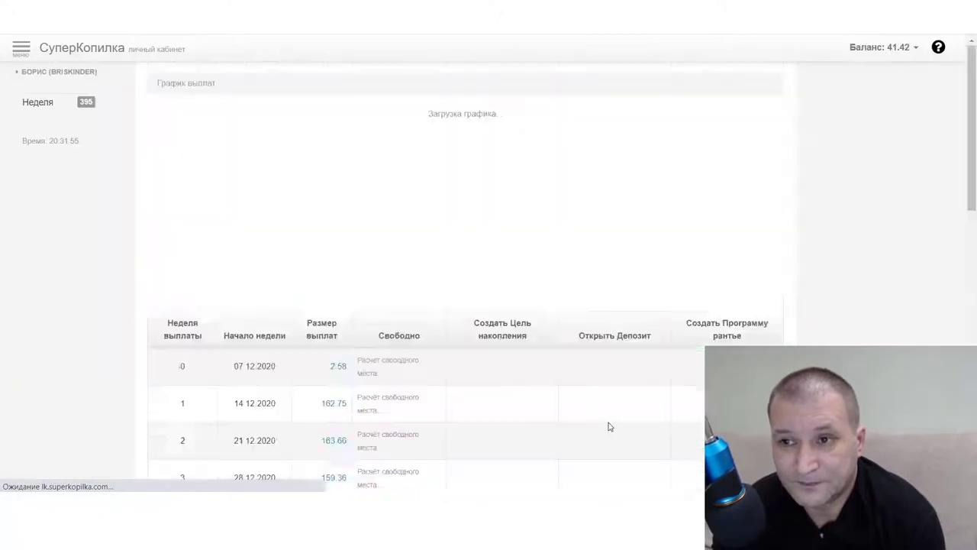
pyautogui.scroll(3, 240, 297)
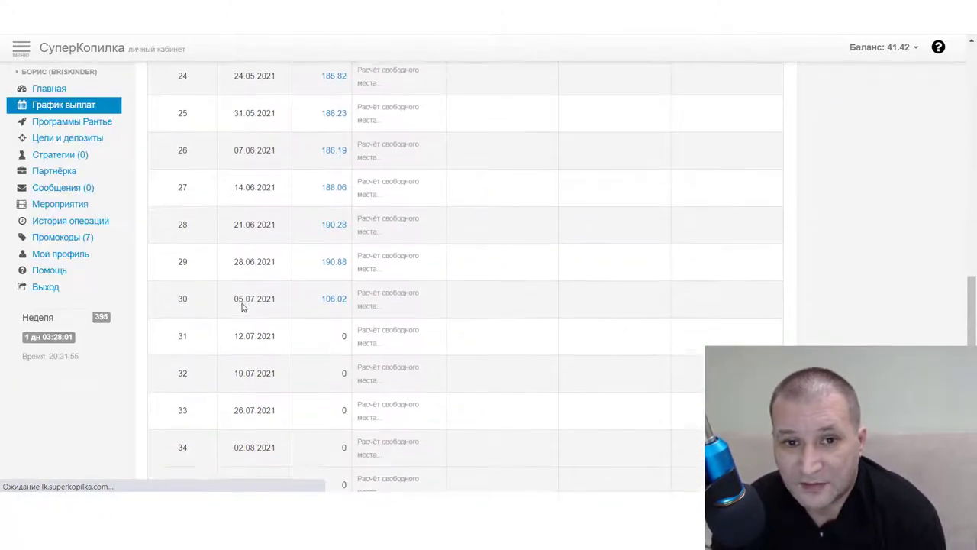
# - Inspect the week 30 payout breakdown and examine weeks 7 to 36 on the weekly payout chart
pyautogui.scroll(1, 242, 307)
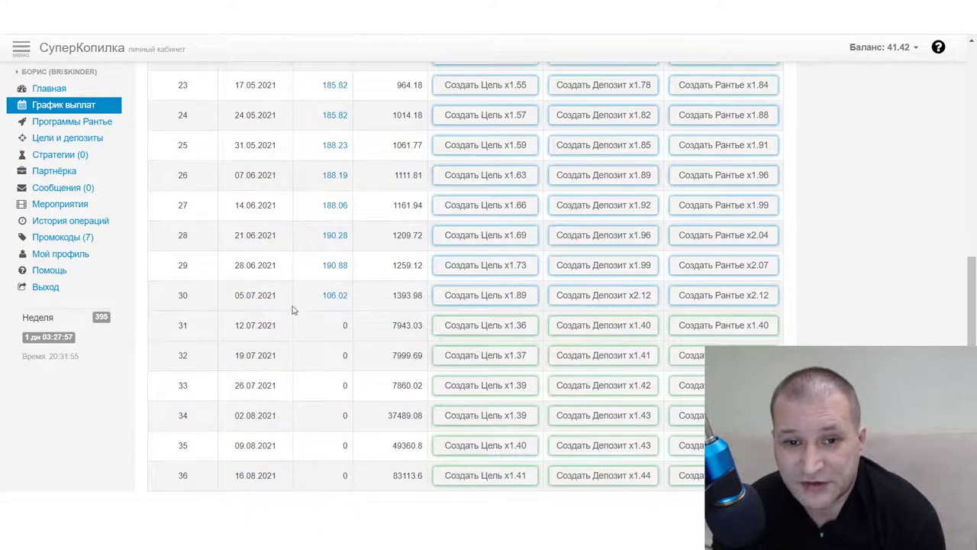
pyautogui.scroll(1, 288, 306)
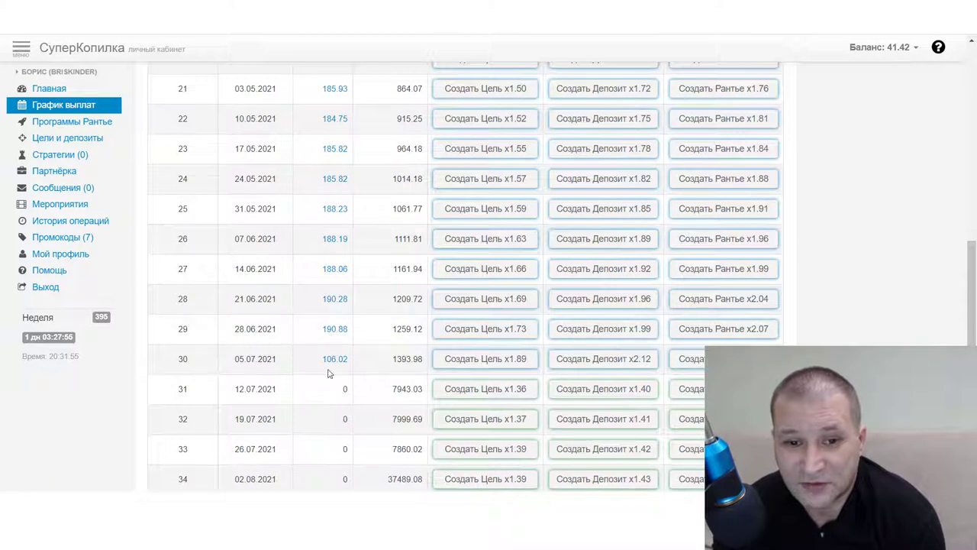
pyautogui.moveTo(316, 354)
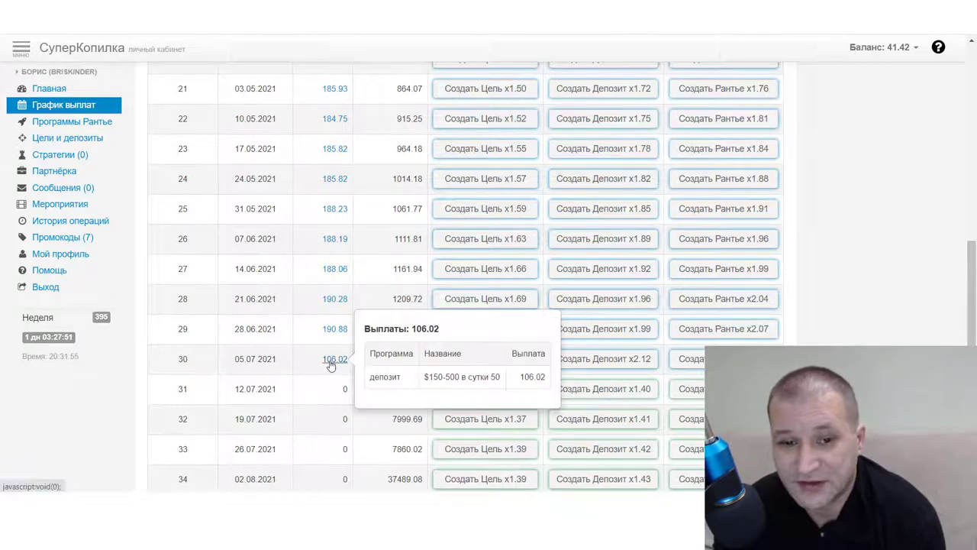
pyautogui.scroll(15, 325, 365)
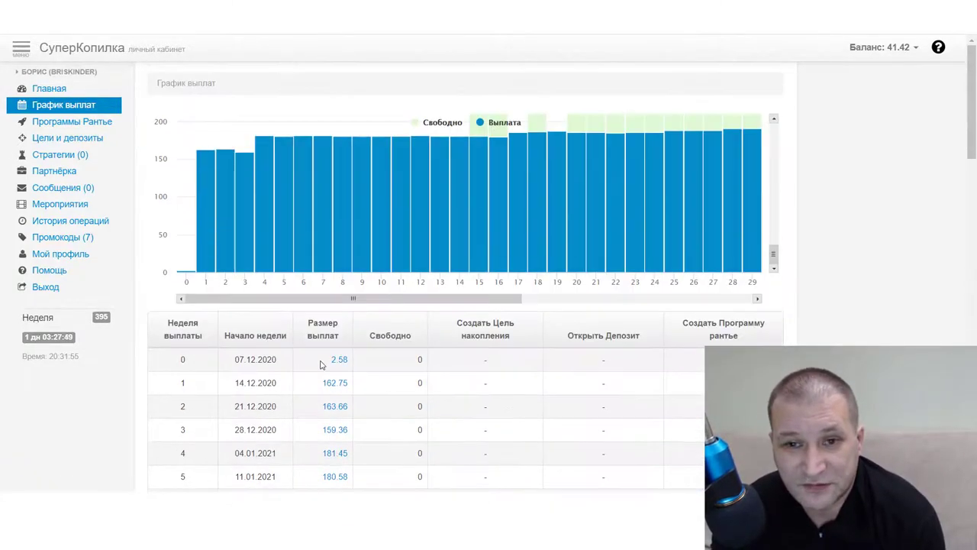
pyautogui.moveTo(412, 300); pyautogui.dragTo(495, 300)
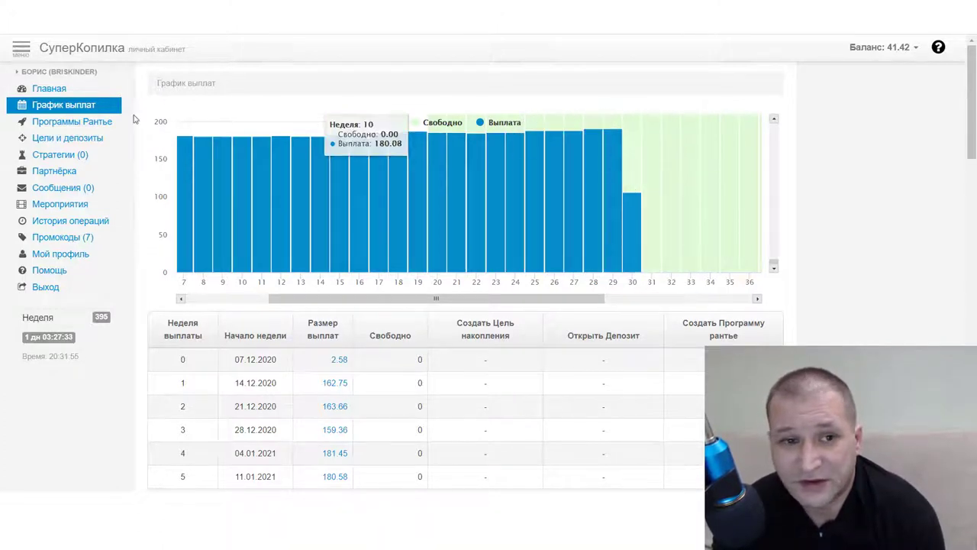
# - Review the active programs list and the program status summary on the home page
pyautogui.click(63, 90)
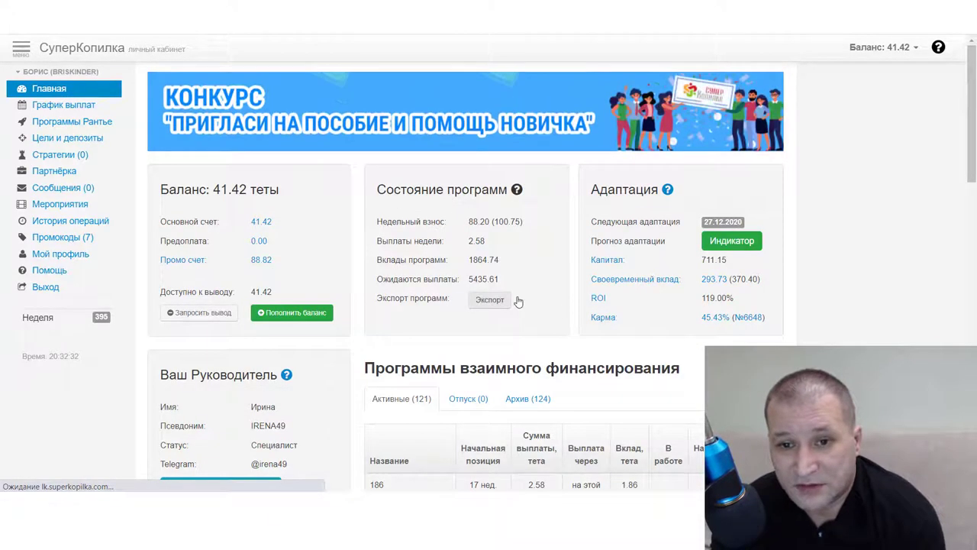
pyautogui.scroll(-4, 539, 302)
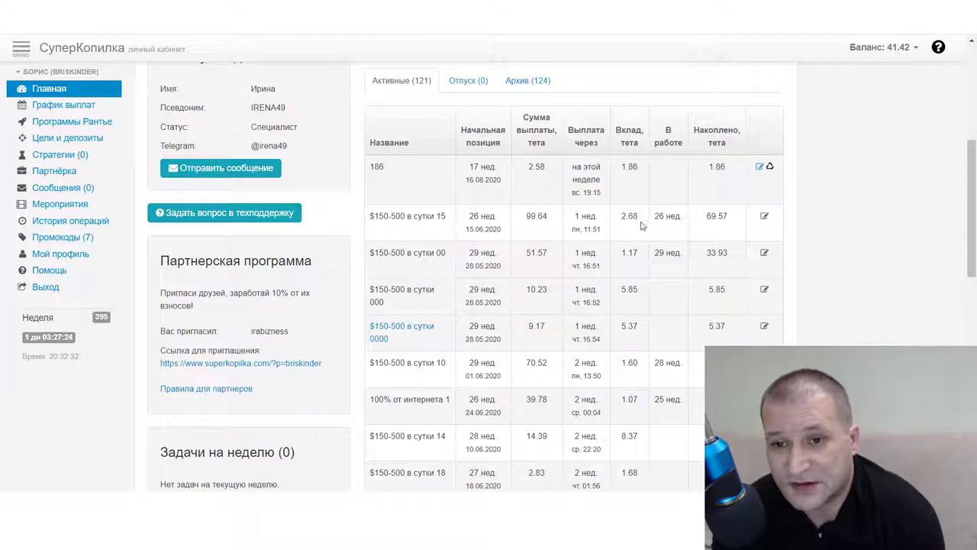
pyautogui.moveTo(630, 253)
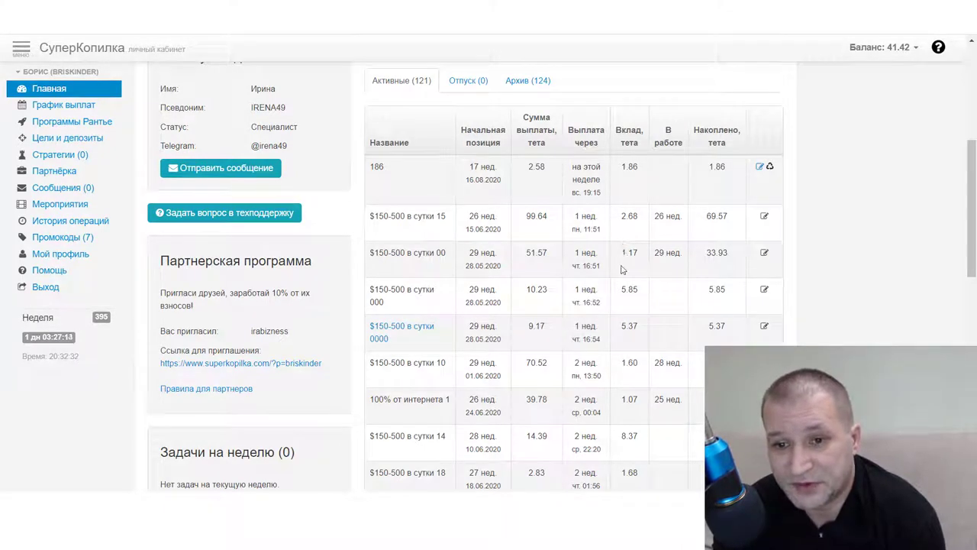
pyautogui.scroll(3, 622, 269)
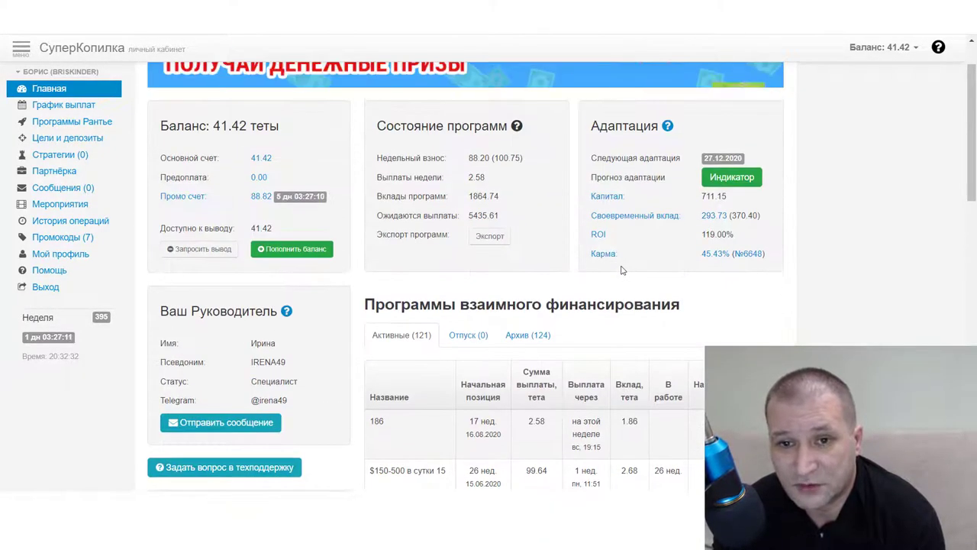
pyautogui.scroll(1, 622, 269)
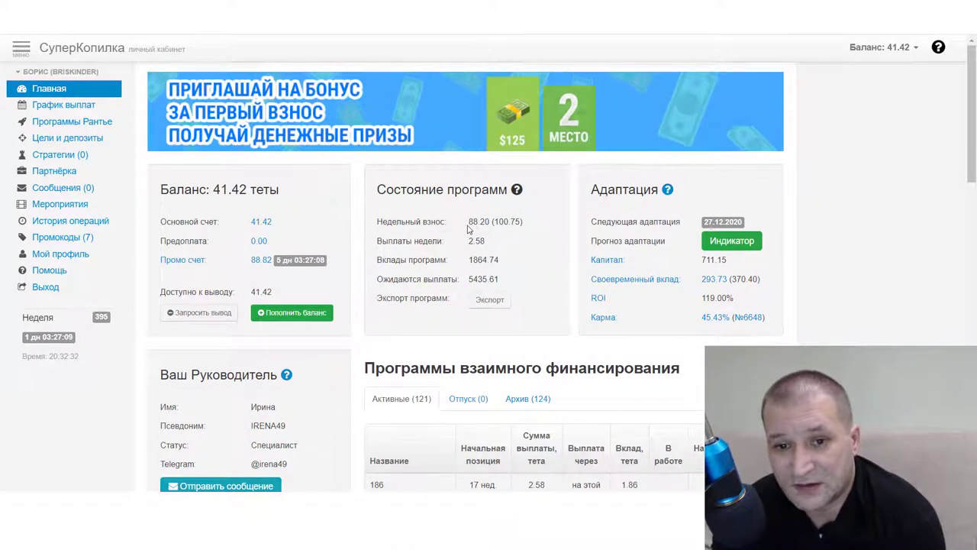
pyautogui.moveTo(468, 227)
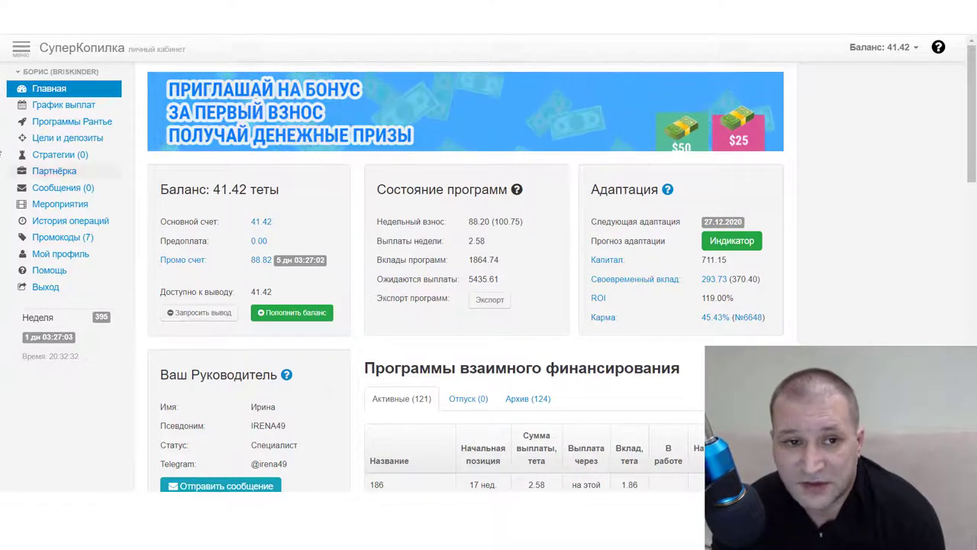
# - Reopen the payout schedule and extend its table to show more records per page, covering week 30 and beyond
pyautogui.click(49, 108)
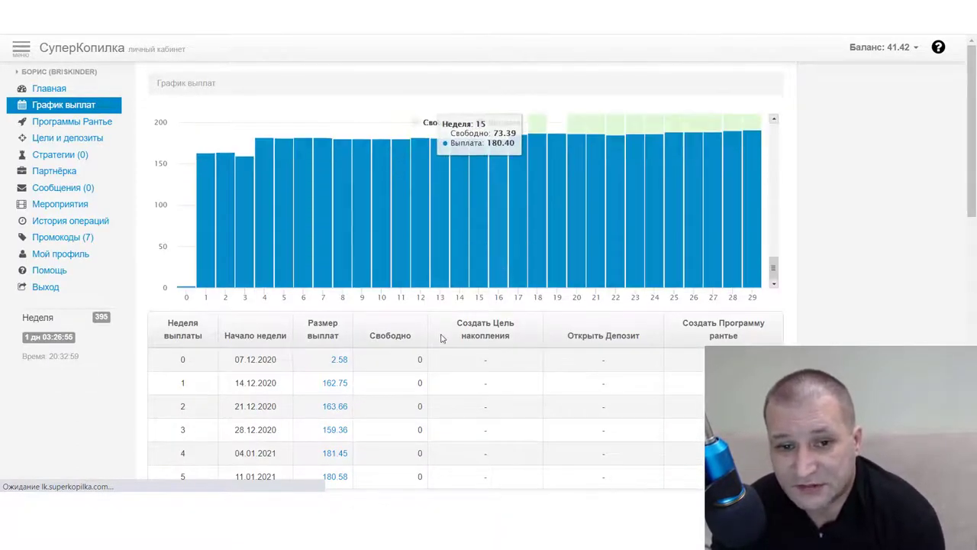
pyautogui.scroll(-10, 440, 338)
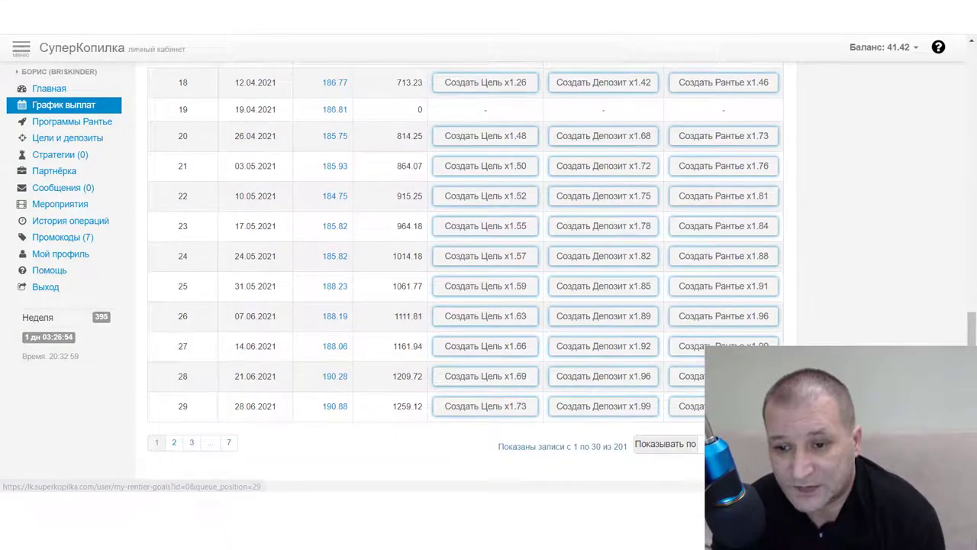
pyautogui.press('F5')
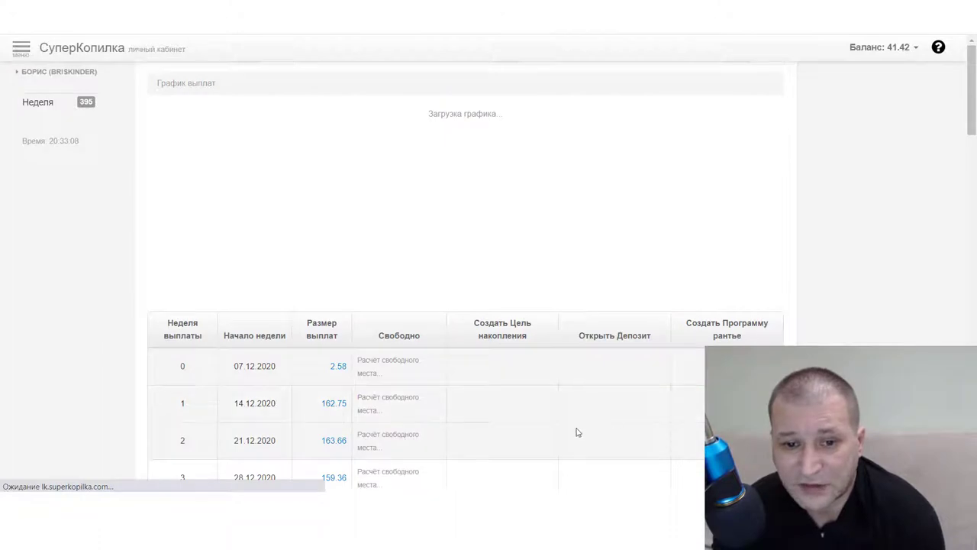
pyautogui.scroll(-10, 425, 432)
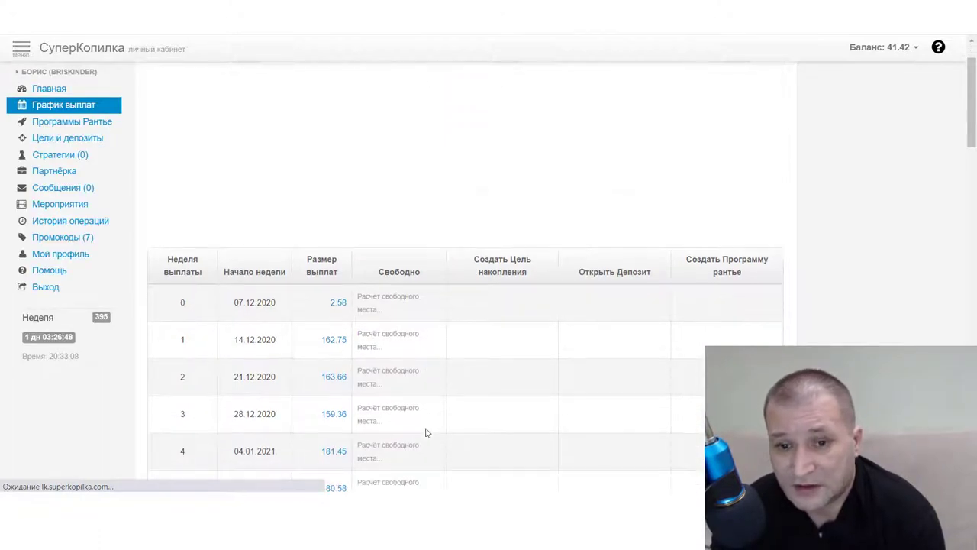
pyautogui.scroll(-3, 426, 433)
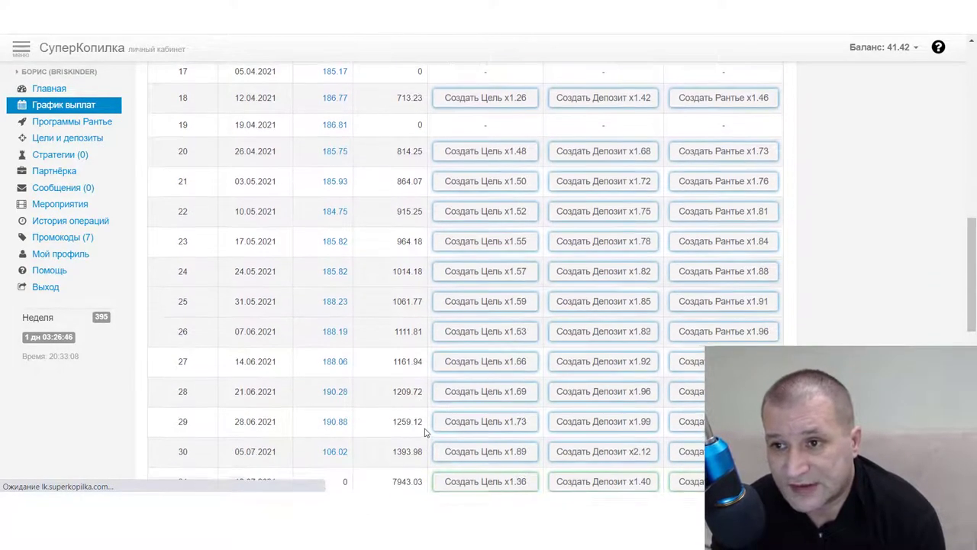
pyautogui.scroll(-5, 426, 433)
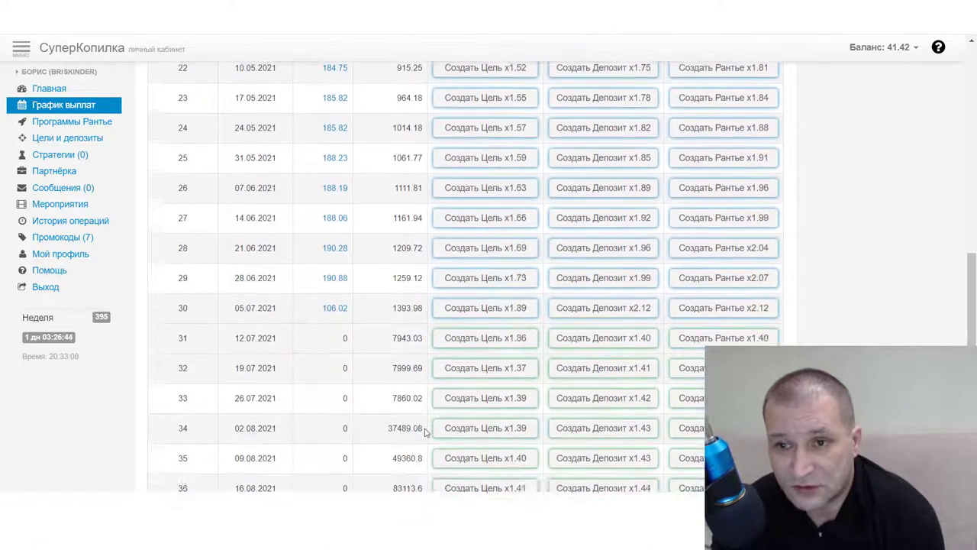
pyautogui.scroll(-3, 426, 433)
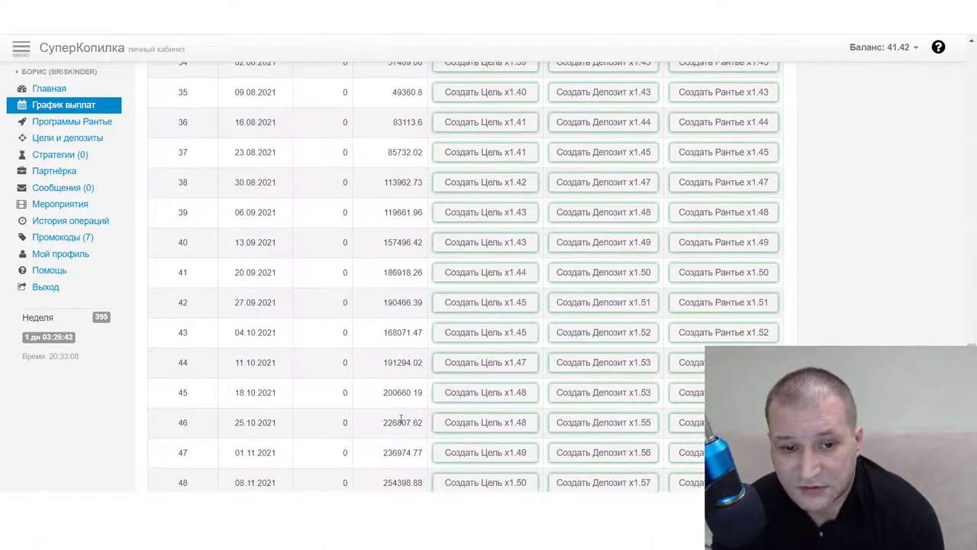
pyautogui.scroll(3, 381, 405)
pyautogui.scroll(3, 378, 408)
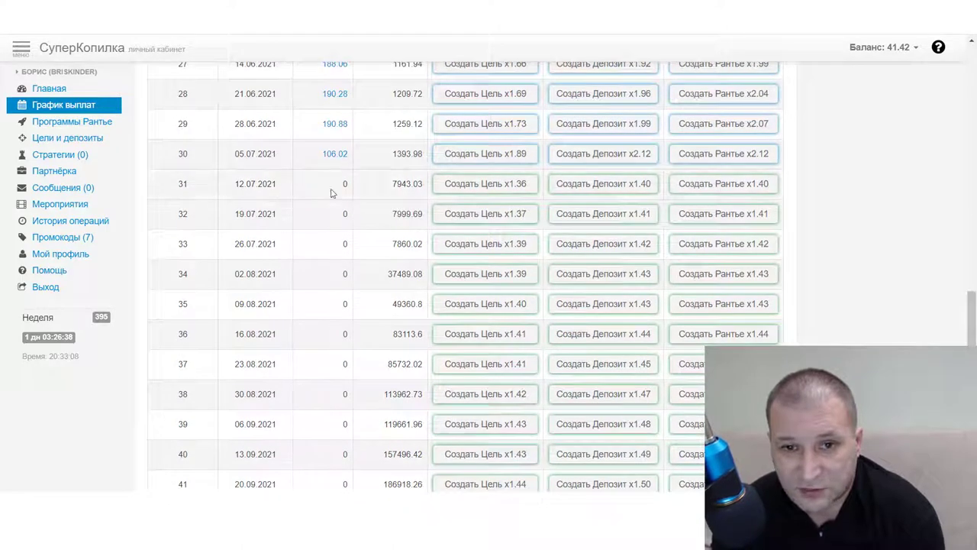
# - Start a new savings goal for week 30 and set its weekly contribution to 1,43
pyautogui.click(478, 156)
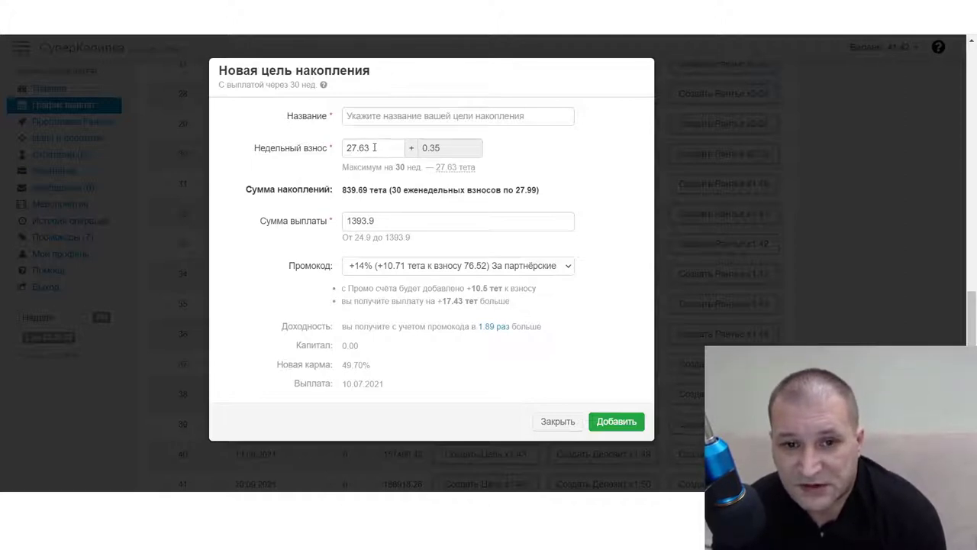
pyautogui.moveTo(374, 148); pyautogui.dragTo(331, 155)
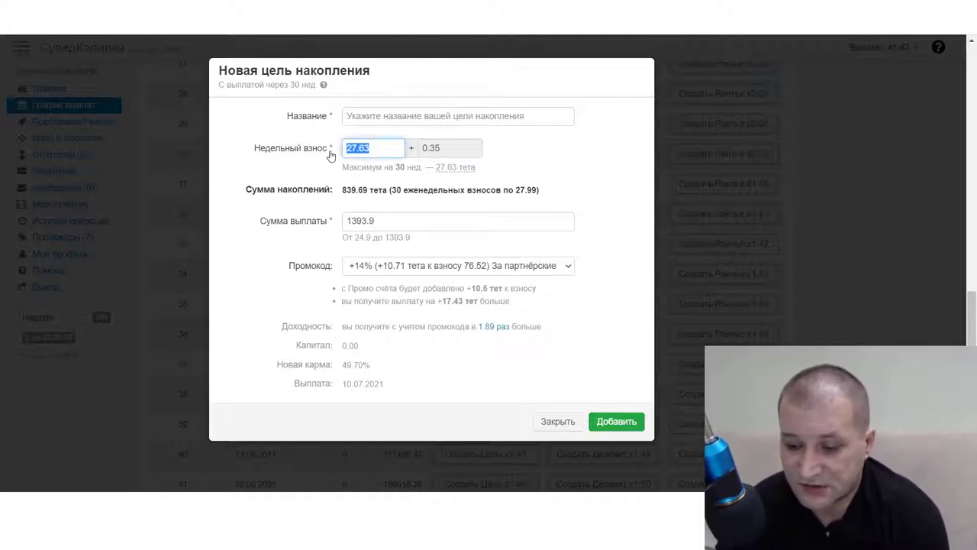
pyautogui.write('1,42')
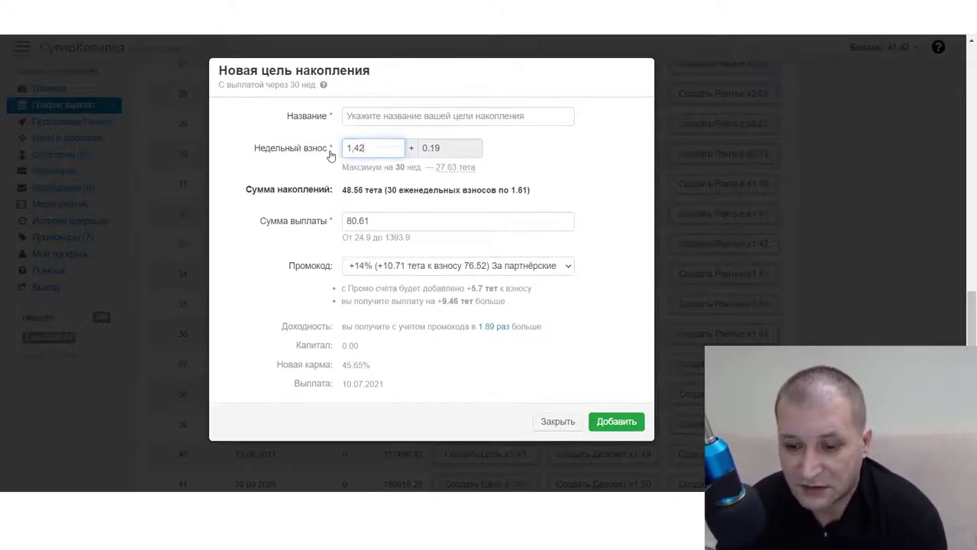
pyautogui.press('BackSpace')
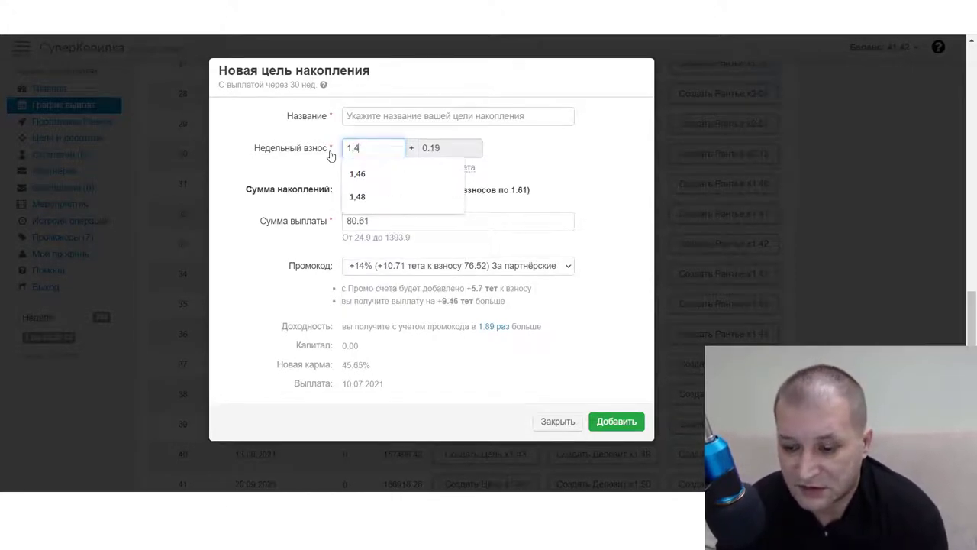
pyautogui.write('3')
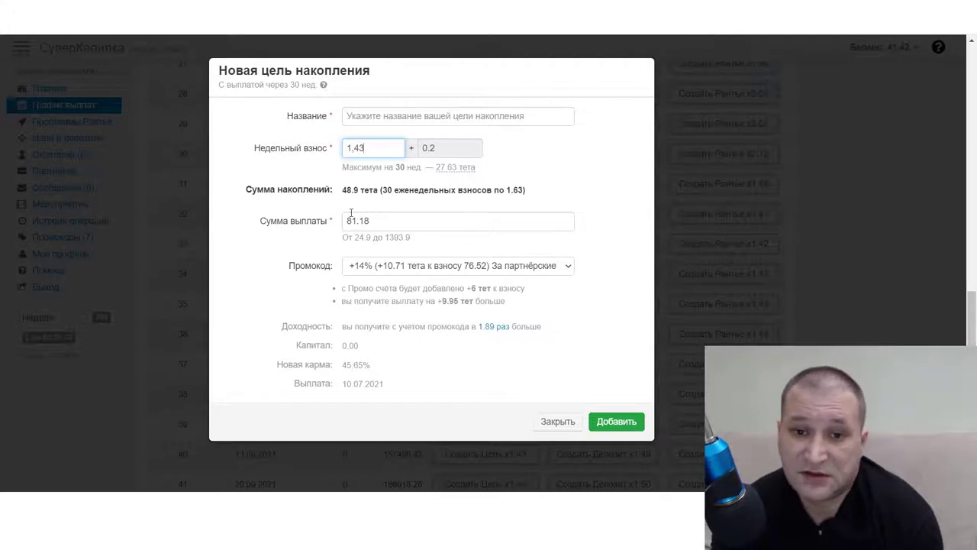
# - Name the week 30 savings goal "$150-500 в сутки 81,18" and add it
pyautogui.click(362, 116)
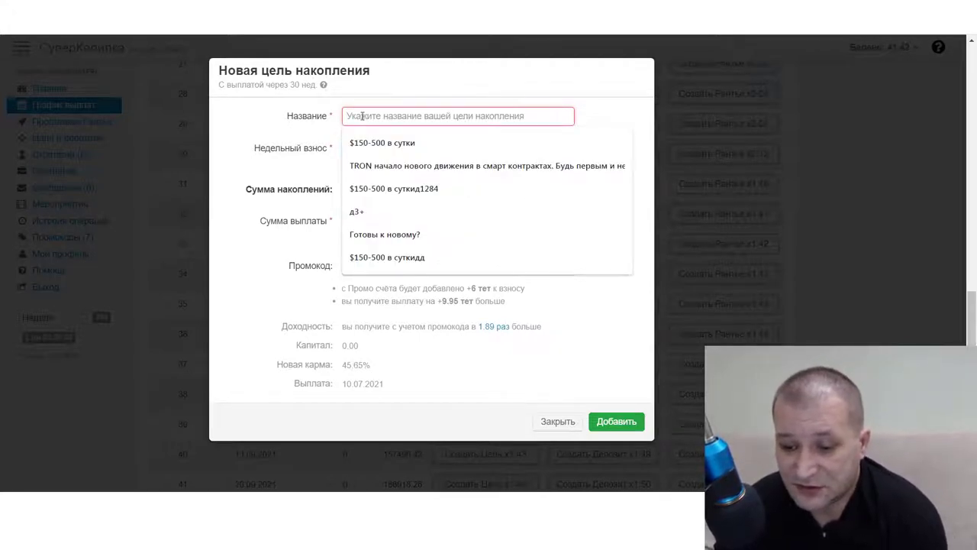
pyautogui.write('1')
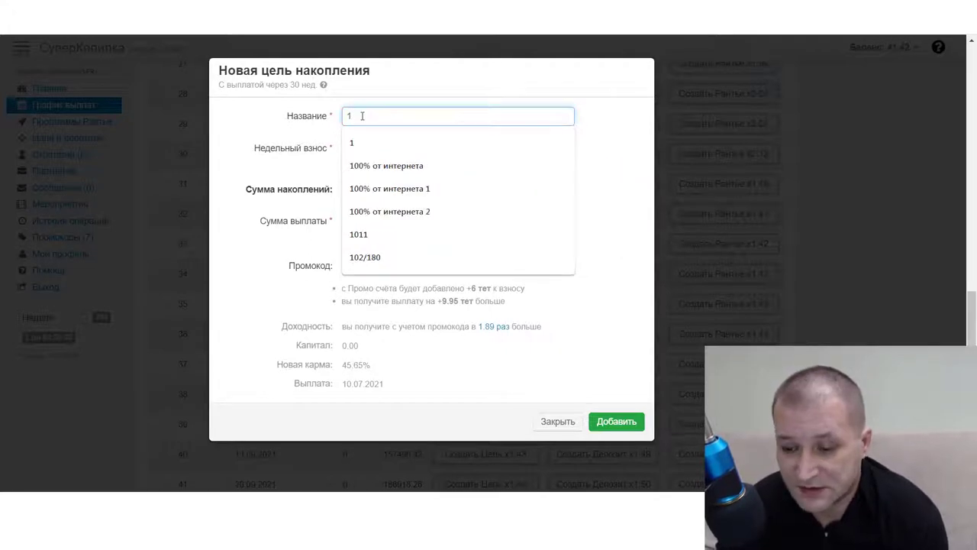
pyautogui.press('BackSpace')
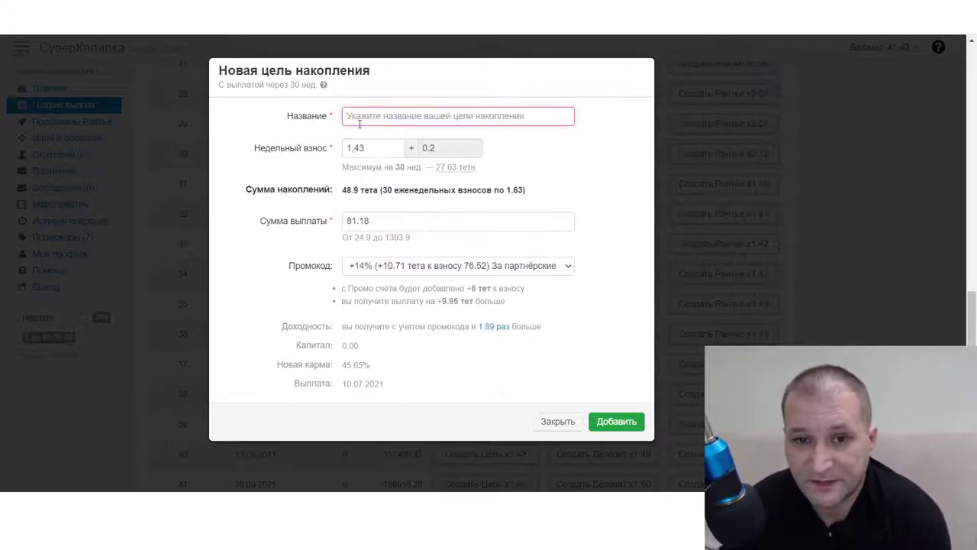
pyautogui.click(345, 122)
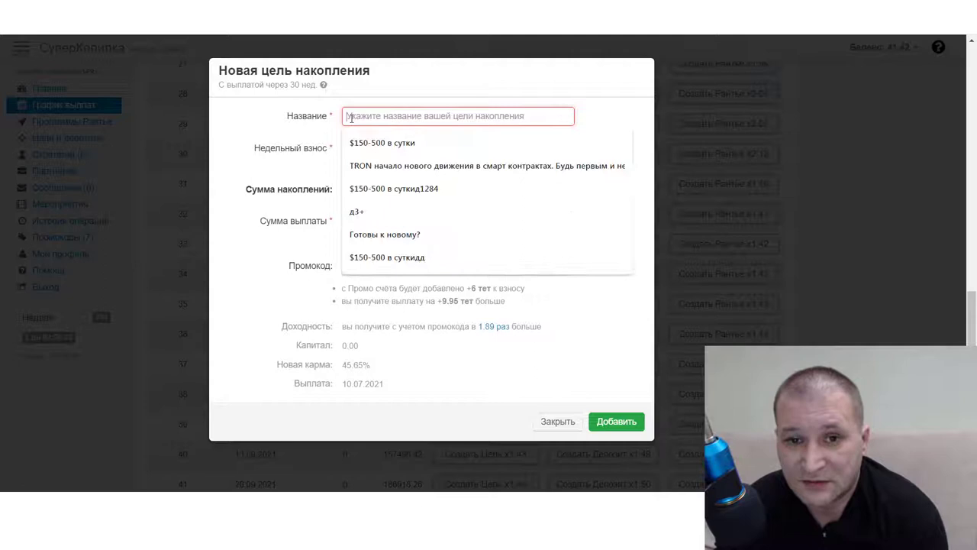
pyautogui.click(379, 145)
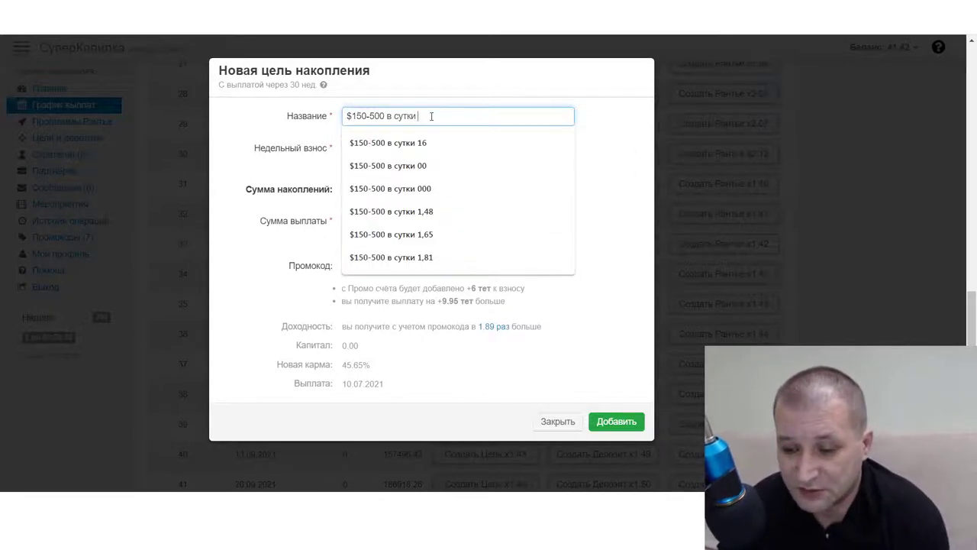
pyautogui.write('81,18')
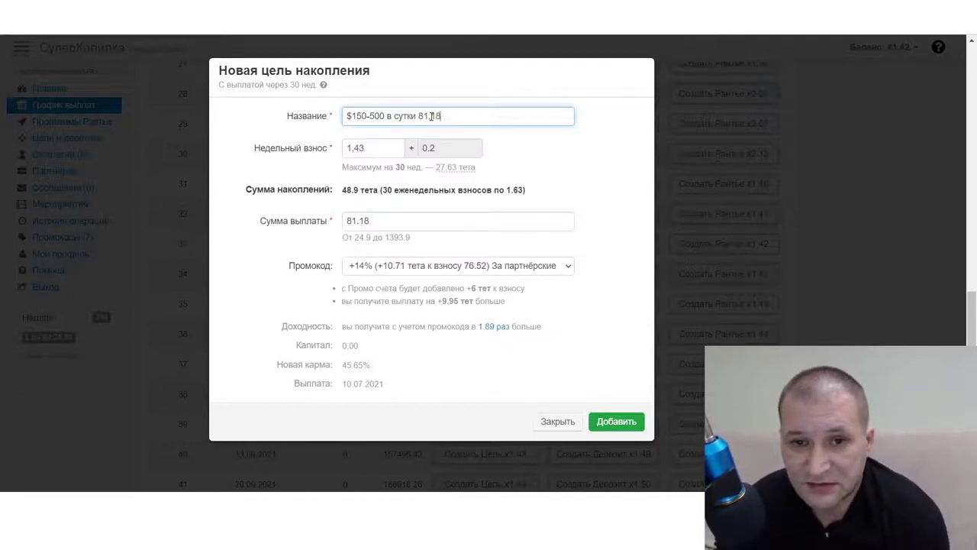
pyautogui.click(616, 422)
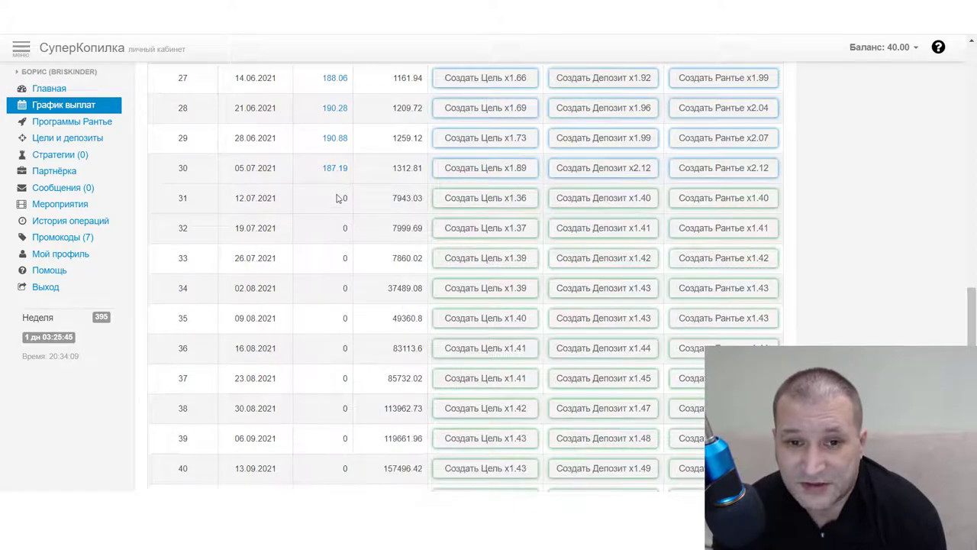
# - Check the week 30 payout breakdown in the schedule and the account summary on the home page
pyautogui.moveTo(327, 171)
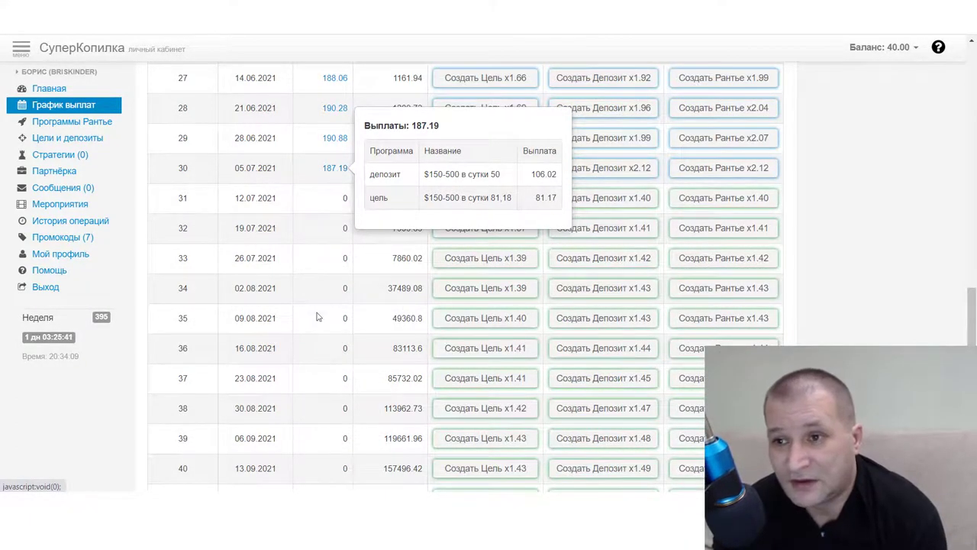
pyautogui.scroll(10, 326, 378)
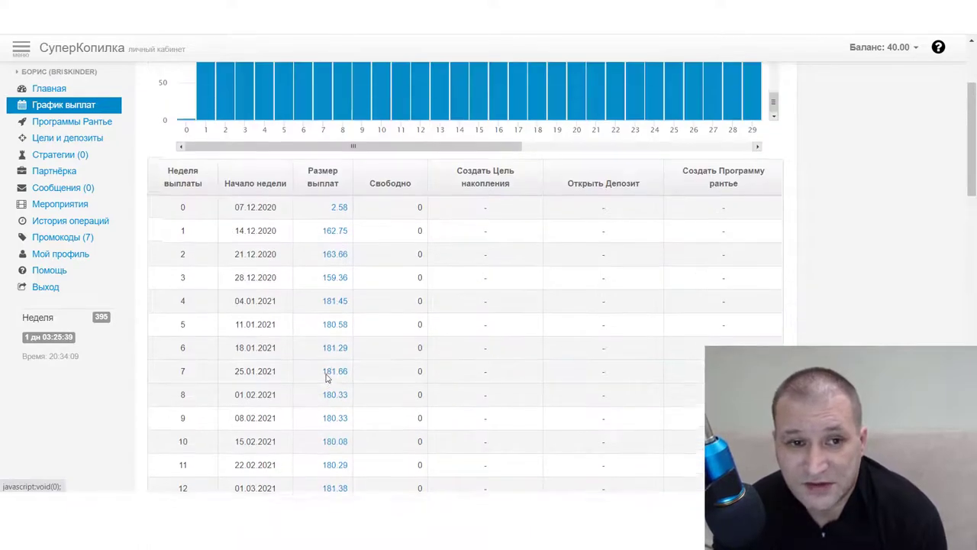
pyautogui.scroll(2, 326, 375)
pyautogui.click(55, 89)
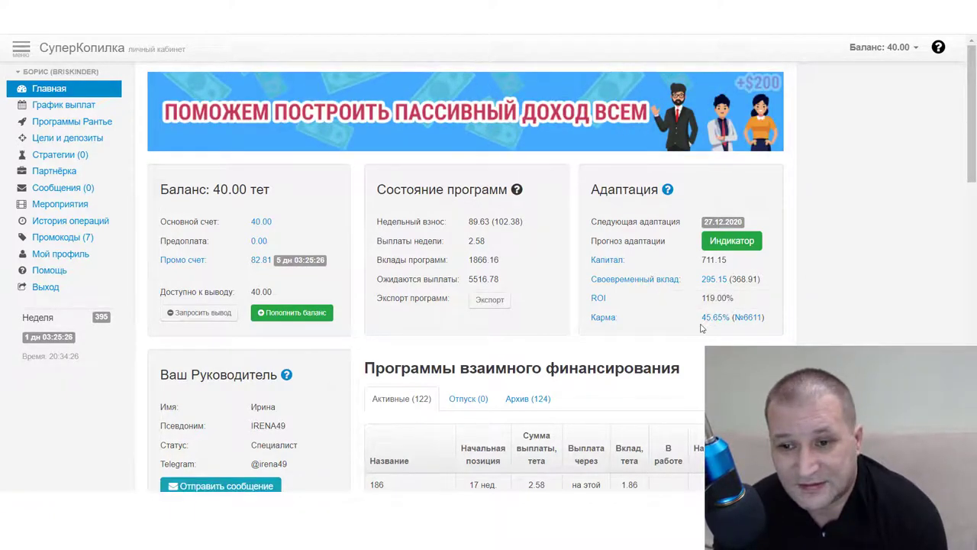
# - Request a withdrawal of 40 teta from the balance to PerfectMoney USD
pyautogui.click(195, 314)
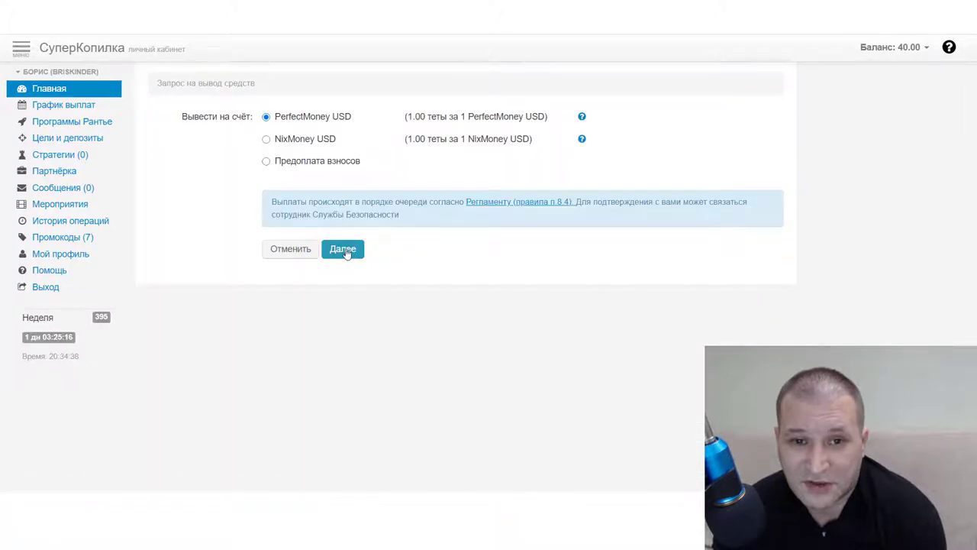
pyautogui.click(343, 249)
pyautogui.click(293, 180)
pyautogui.doubleClick(294, 180)
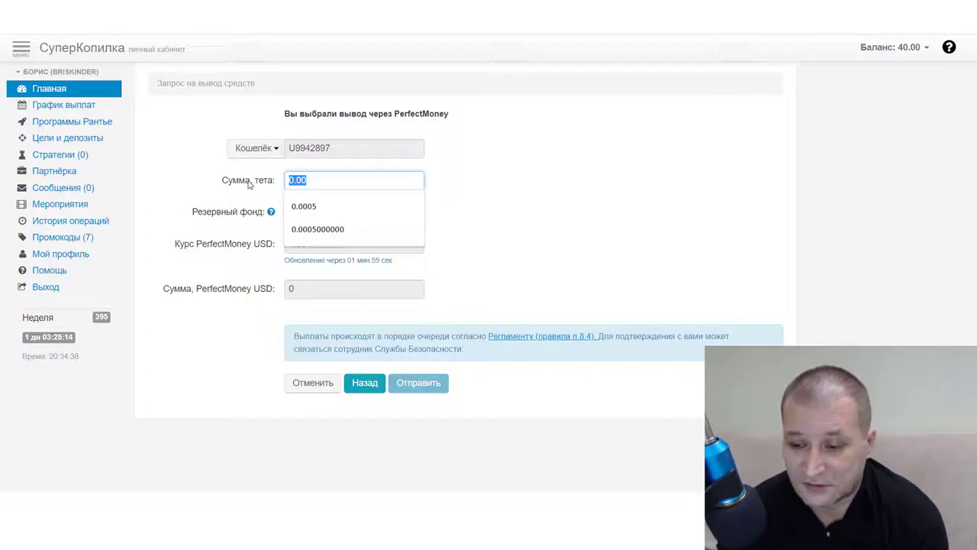
pyautogui.write('40')
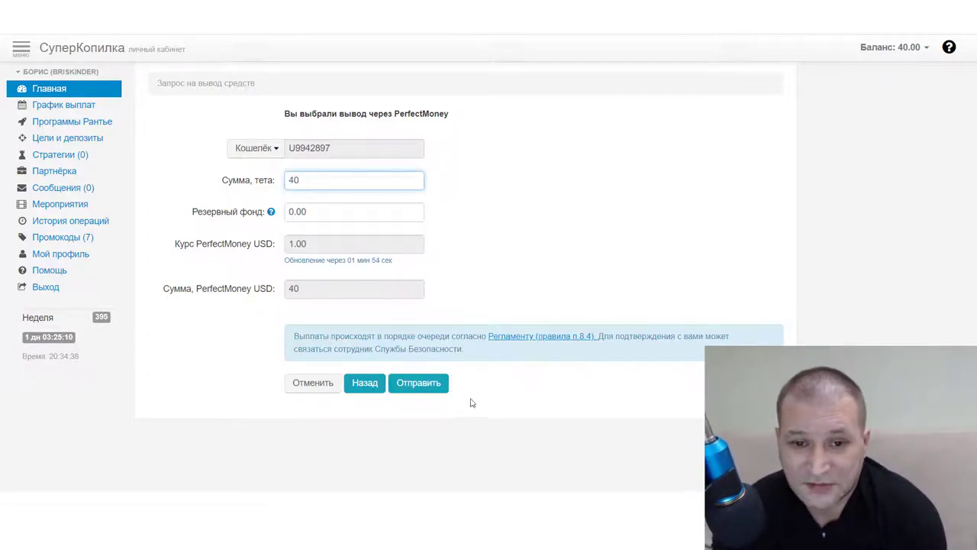
pyautogui.click(418, 383)
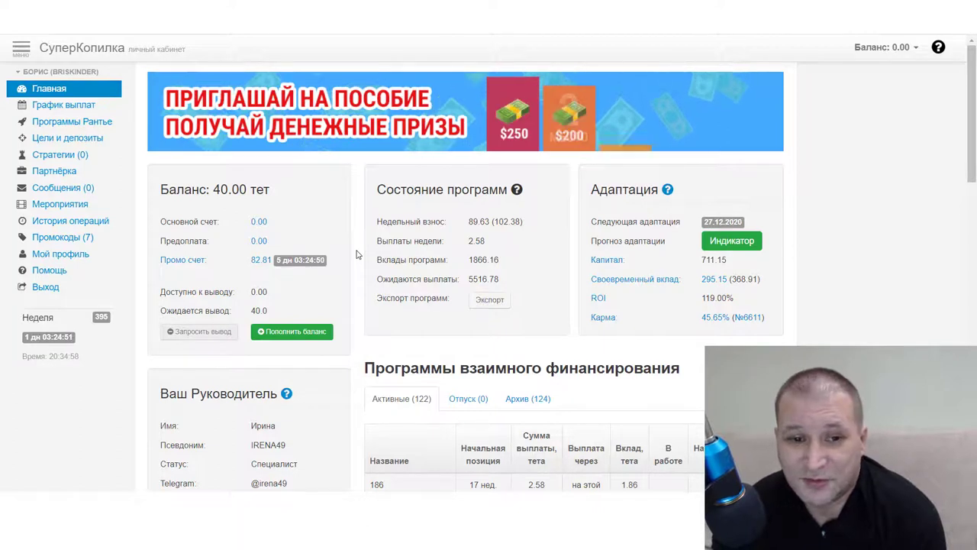
# - Return to the payout schedule
pyautogui.click(50, 106)
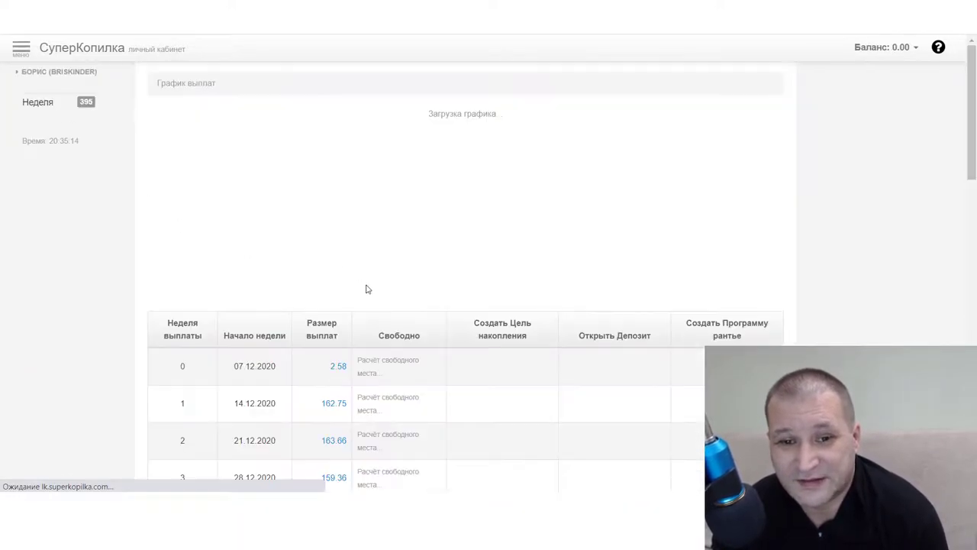